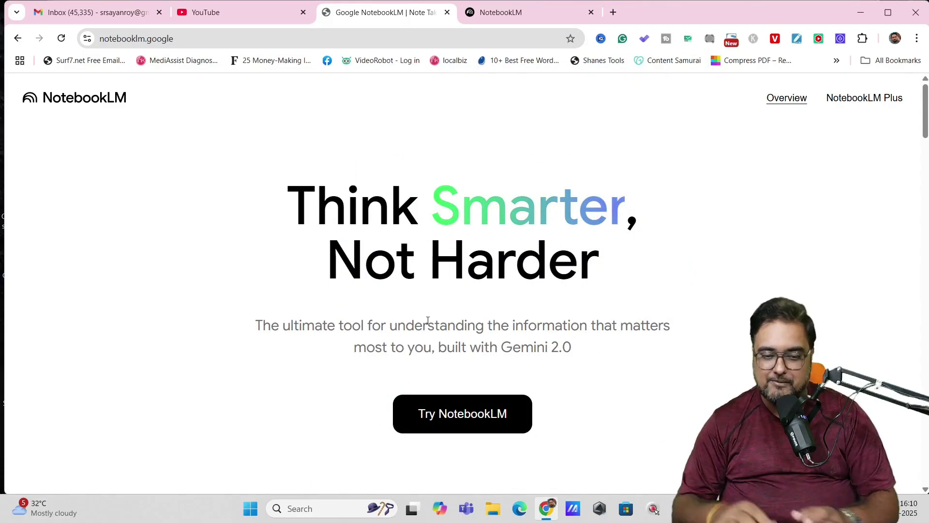
# - Go to the NotebookLM home page that lists the existing notebooks
pyautogui.click(505, 16)
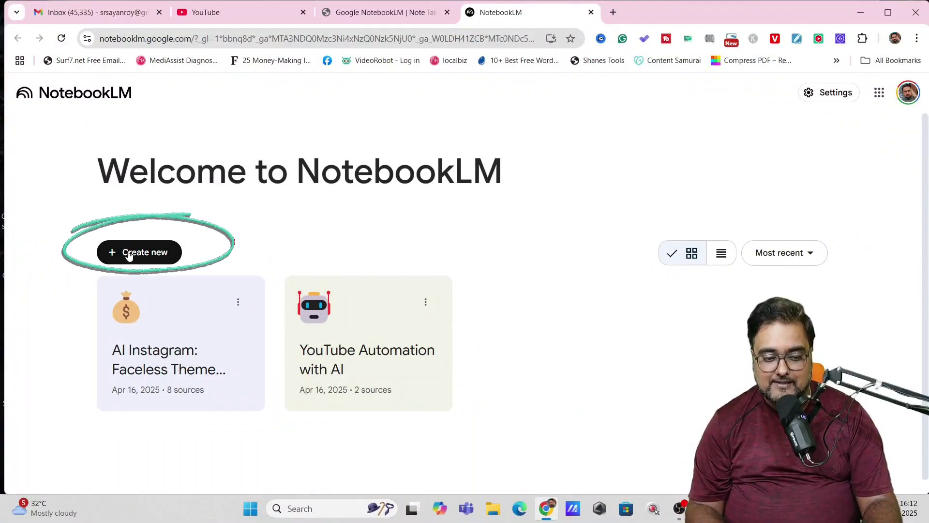
# - Create a new notebook and review the Add sources dialog's supported file types and source options
pyautogui.click(129, 254)
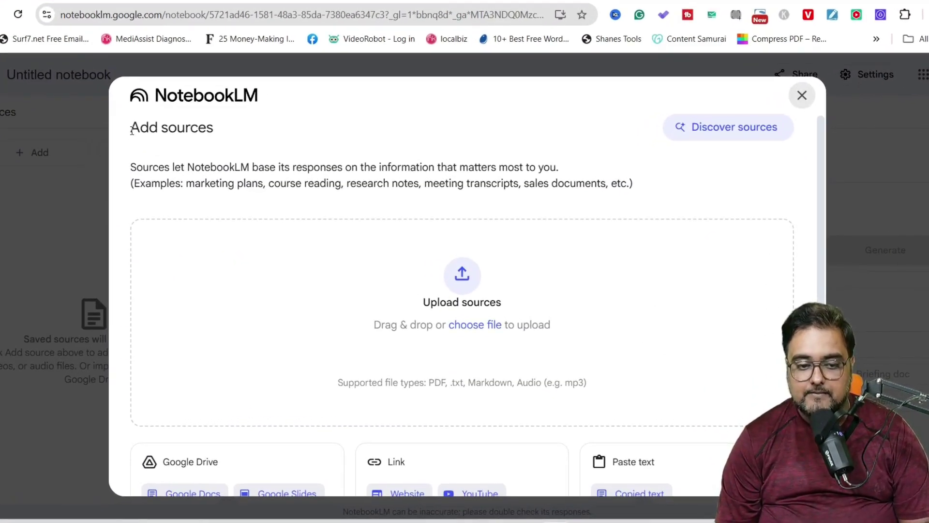
pyautogui.moveTo(131, 130); pyautogui.dragTo(231, 134)
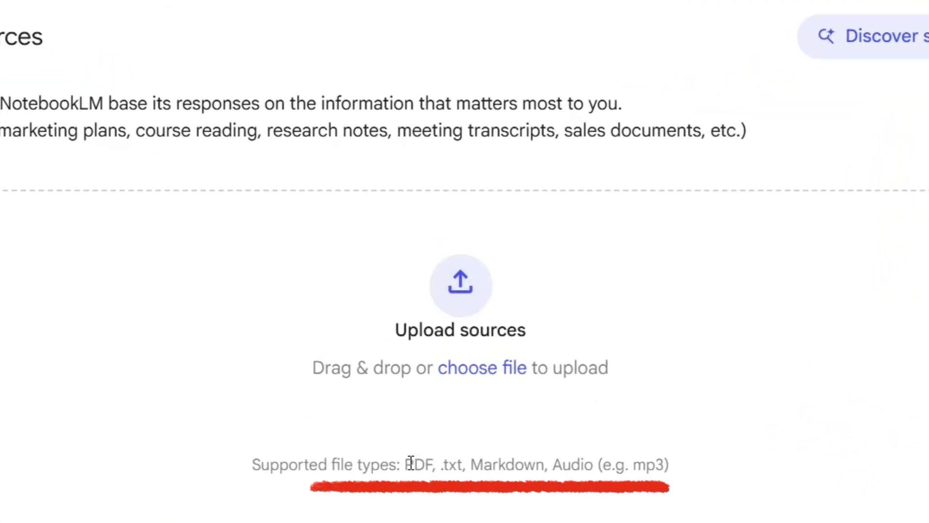
pyautogui.moveTo(405, 465); pyautogui.dragTo(605, 465)
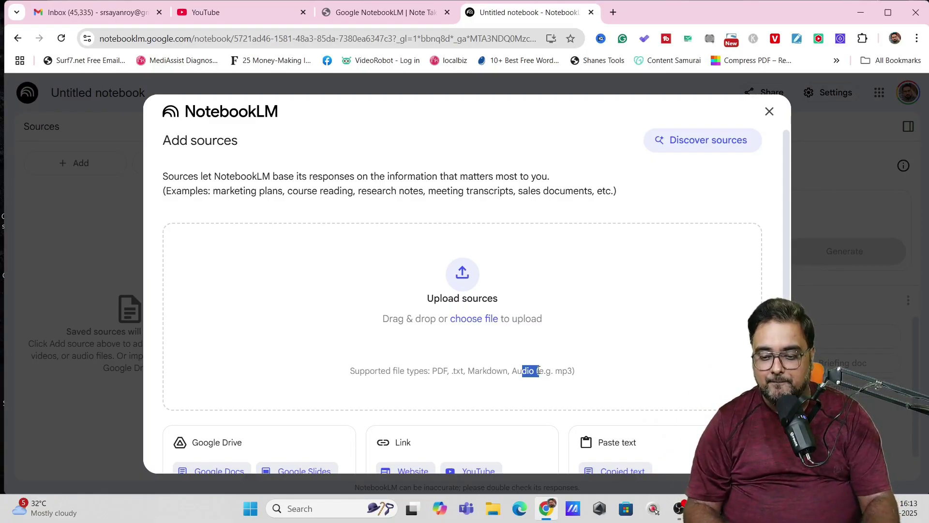
pyautogui.scroll(-2, 391, 403)
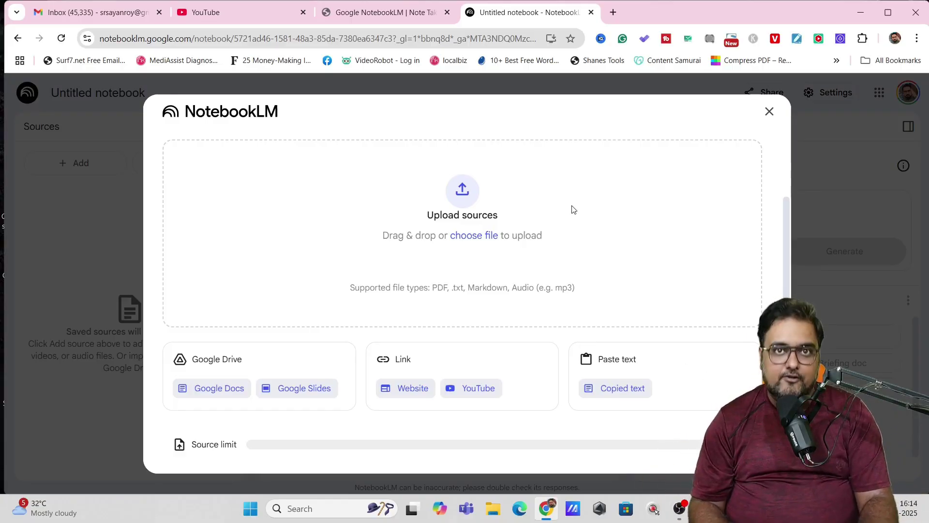
# - Search YouTube for 'best ai tools in 2025'
pyautogui.click(252, 19)
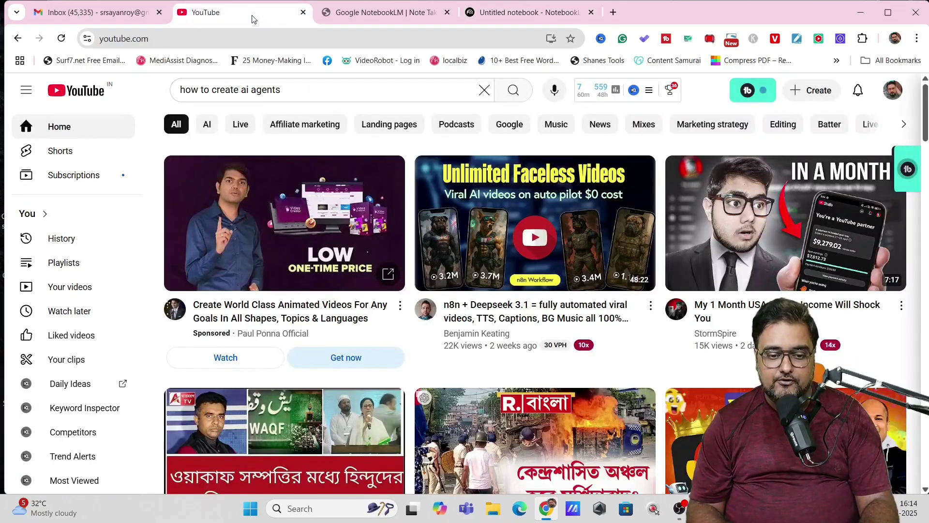
pyautogui.click(302, 96)
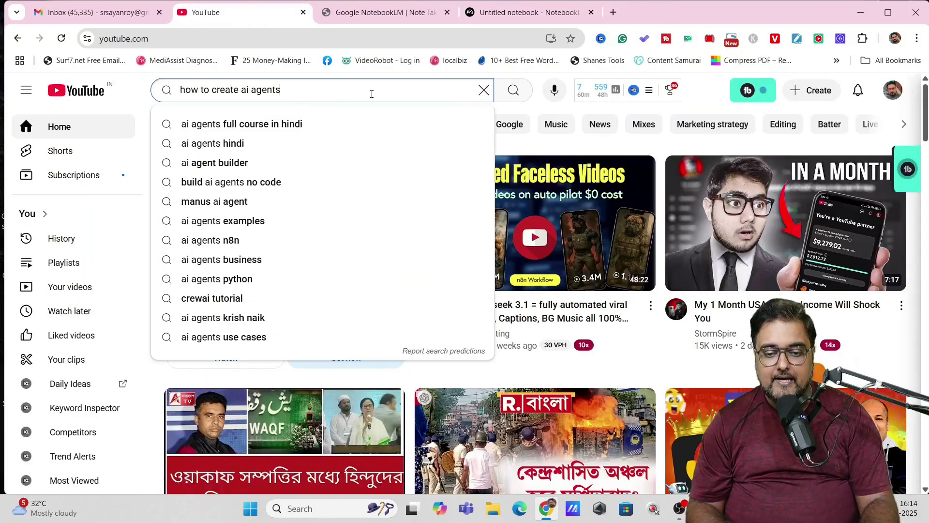
pyautogui.click(484, 90)
pyautogui.write('best ai tools in 2025')
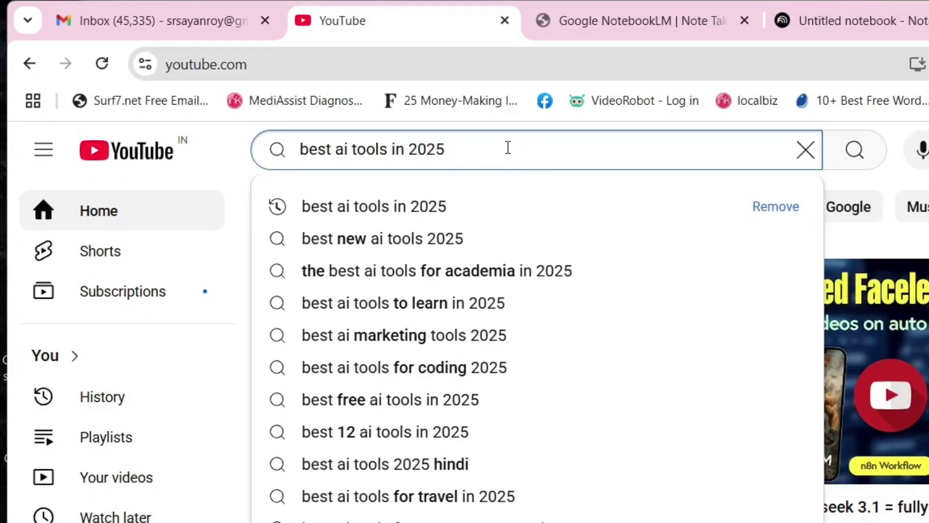
pyautogui.press('Return')
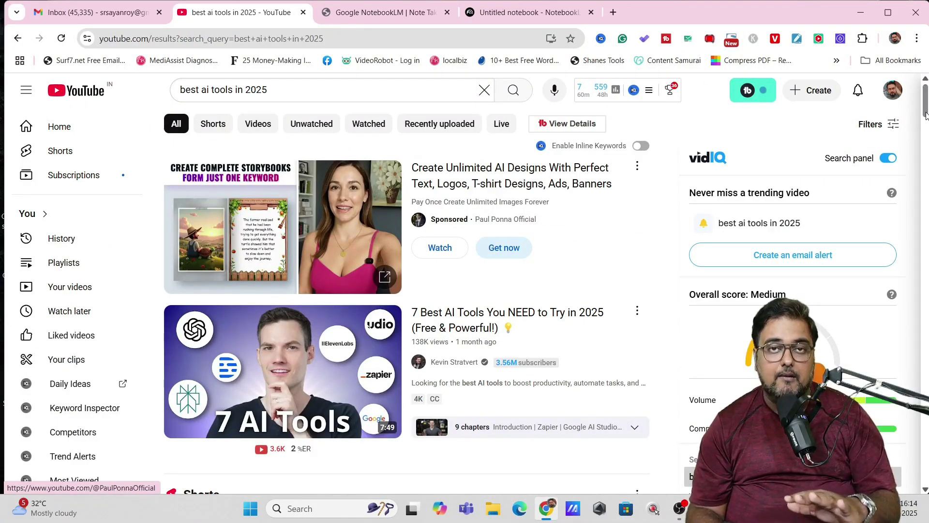
pyautogui.moveTo(926, 115); pyautogui.dragTo(926, 122)
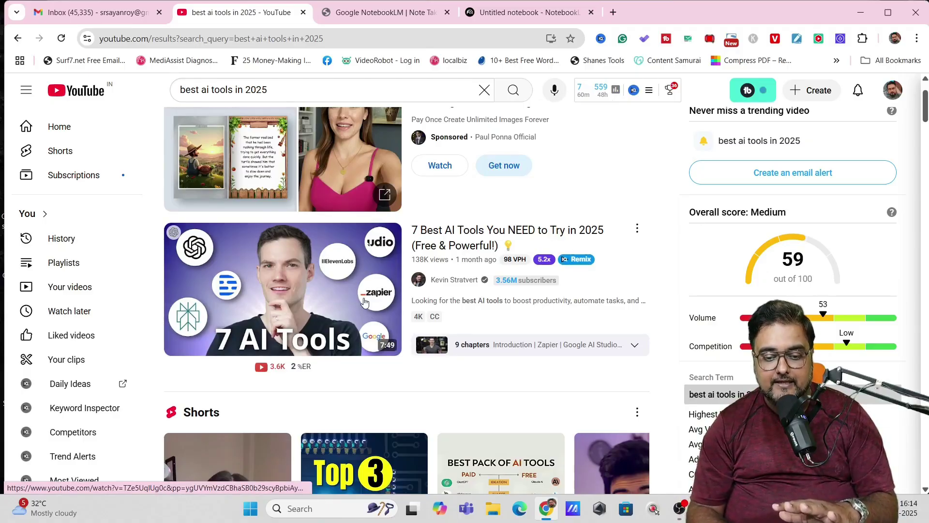
pyautogui.scroll(2, 892, 152)
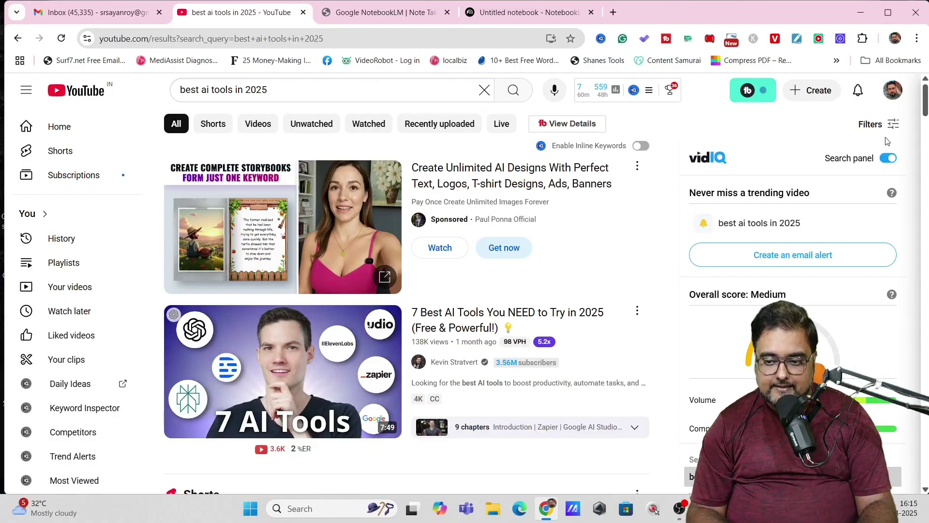
# - Sort the results by view count and copy the '7 AI Tools That WILL Make You RICH' link
pyautogui.click(892, 125)
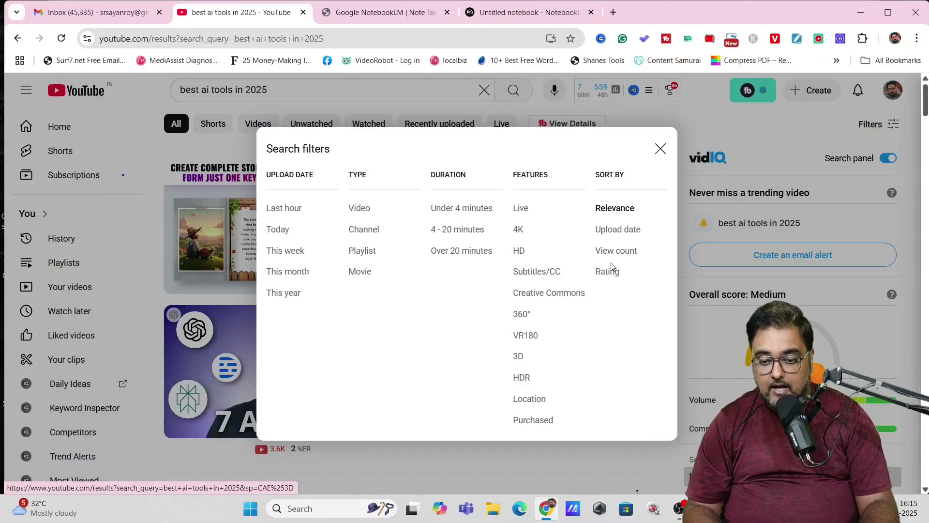
pyautogui.click(610, 252)
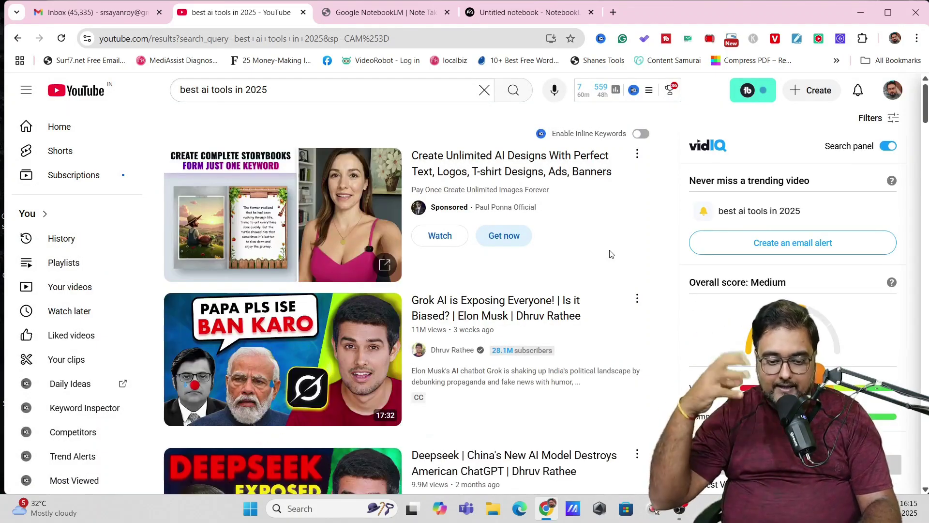
pyautogui.moveTo(926, 99); pyautogui.dragTo(926, 205)
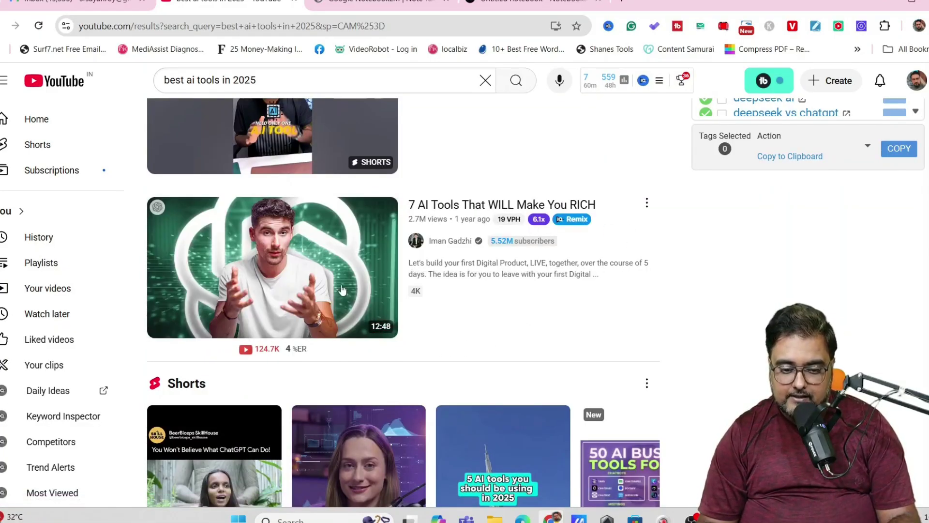
pyautogui.rightClick(333, 252)
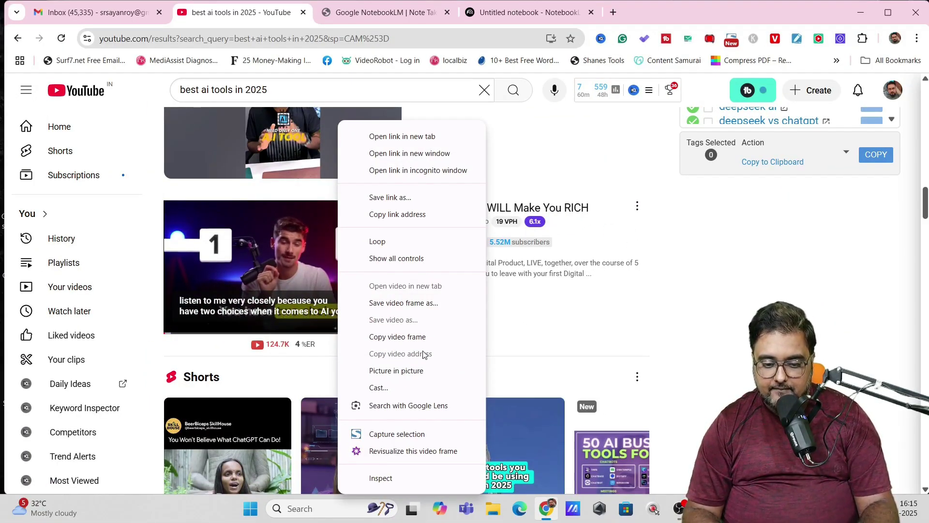
pyautogui.click(430, 219)
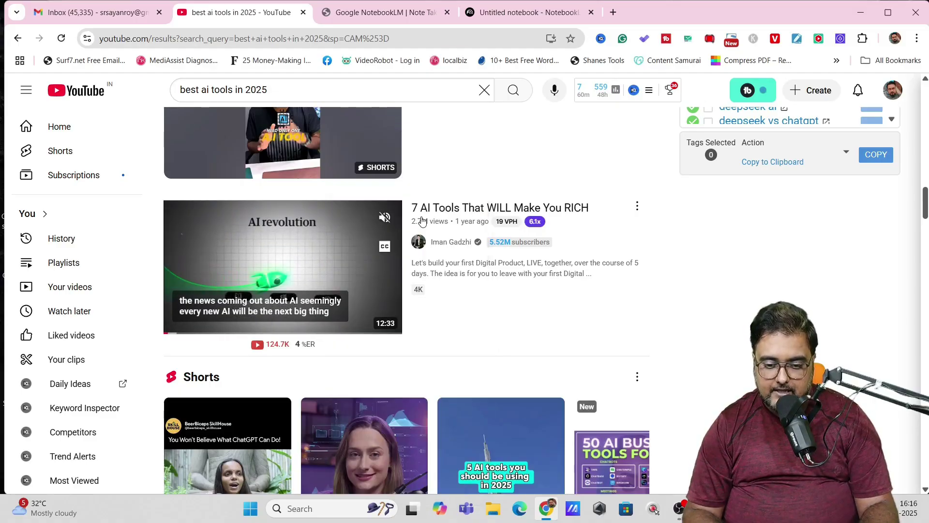
# - Add the copied '7 AI Tools That WILL Make You RICH' video as a YouTube source
pyautogui.click(494, 14)
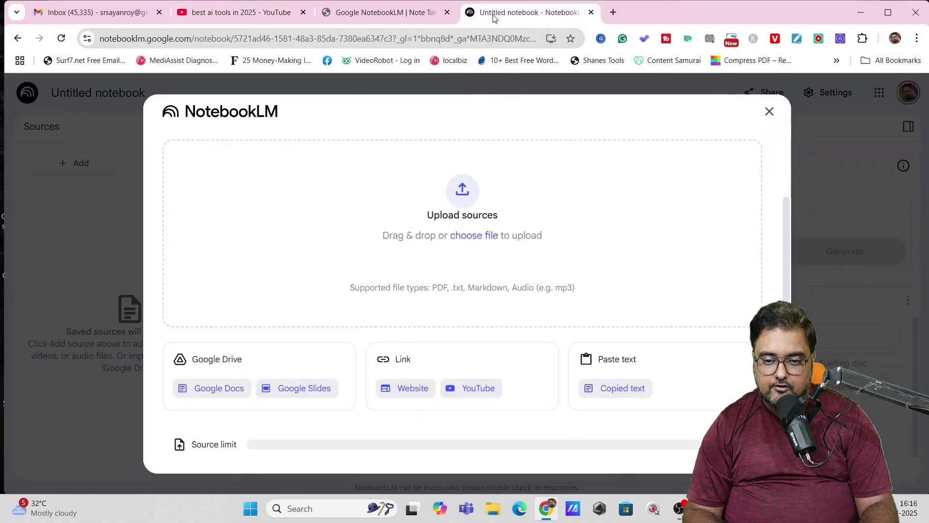
pyautogui.click(460, 389)
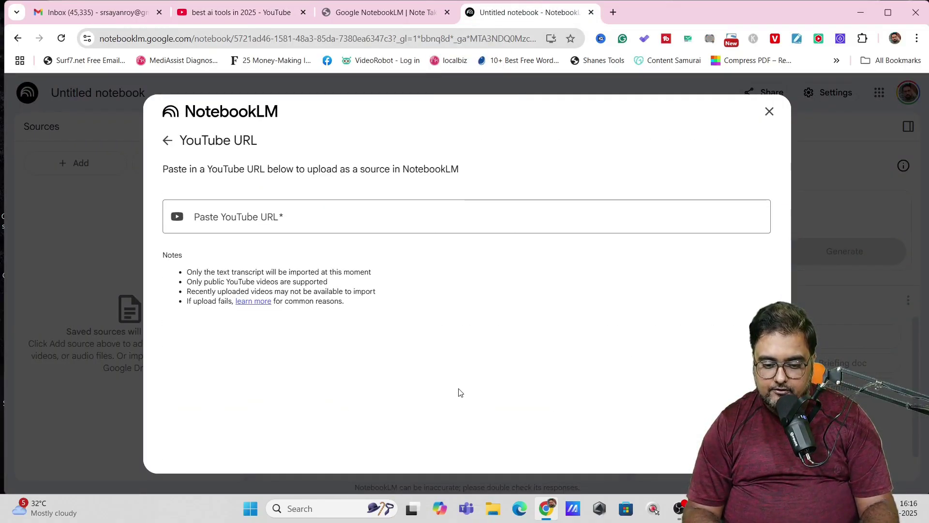
pyautogui.click(282, 213)
pyautogui.hotkey('ctrl', 'v')
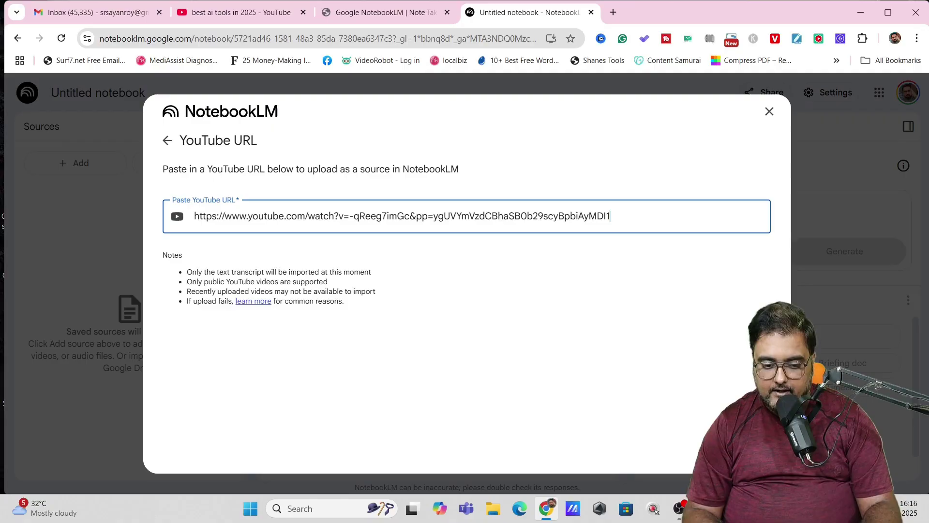
pyautogui.press('Return')
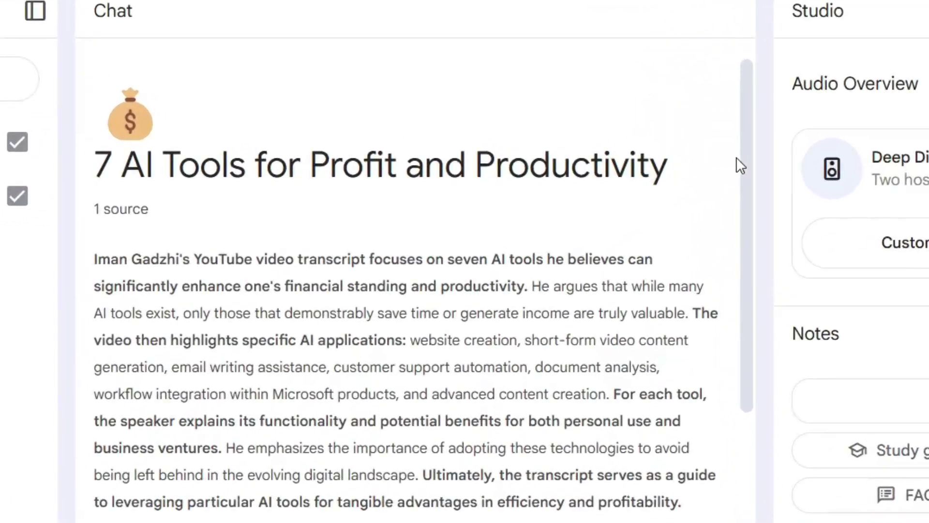
pyautogui.scroll(-3, 750, 155)
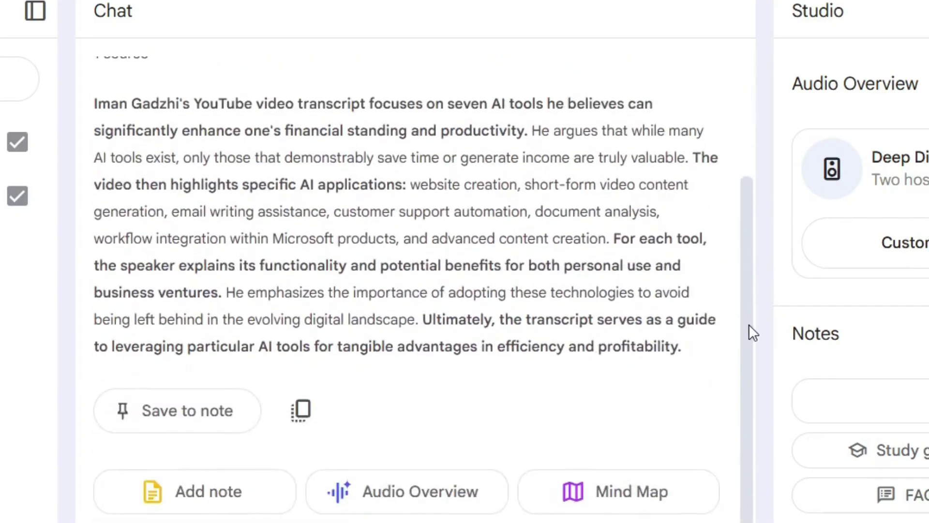
pyautogui.scroll(3, 741, 185)
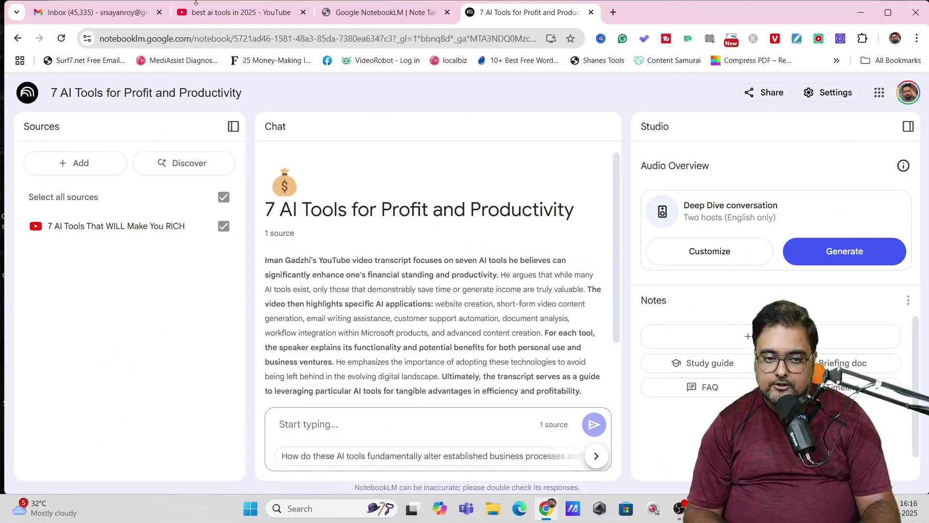
# - Re-sort the results by relevance and copy the '7 Best AI Tools You NEED to Try in 2025' link
pyautogui.click(205, 15)
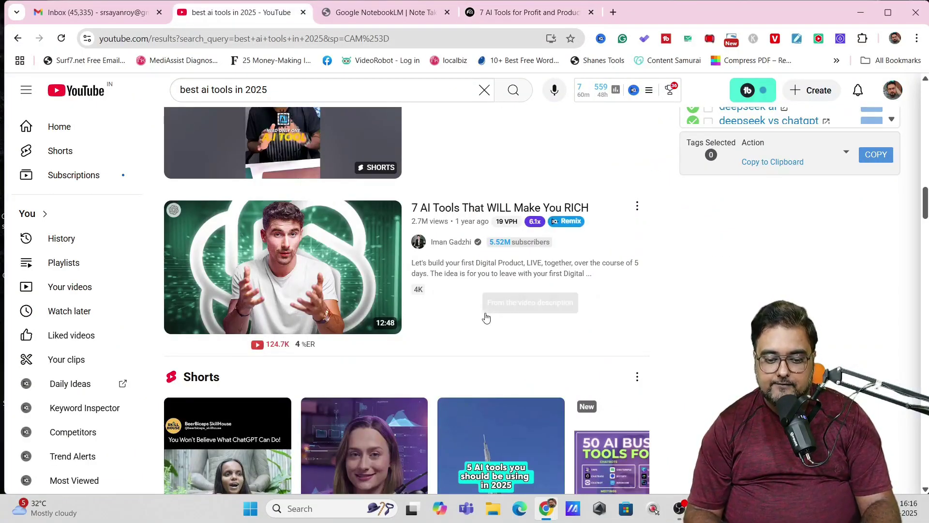
pyautogui.click(923, 250)
pyautogui.moveTo(926, 252); pyautogui.dragTo(926, 92)
pyautogui.click(878, 118)
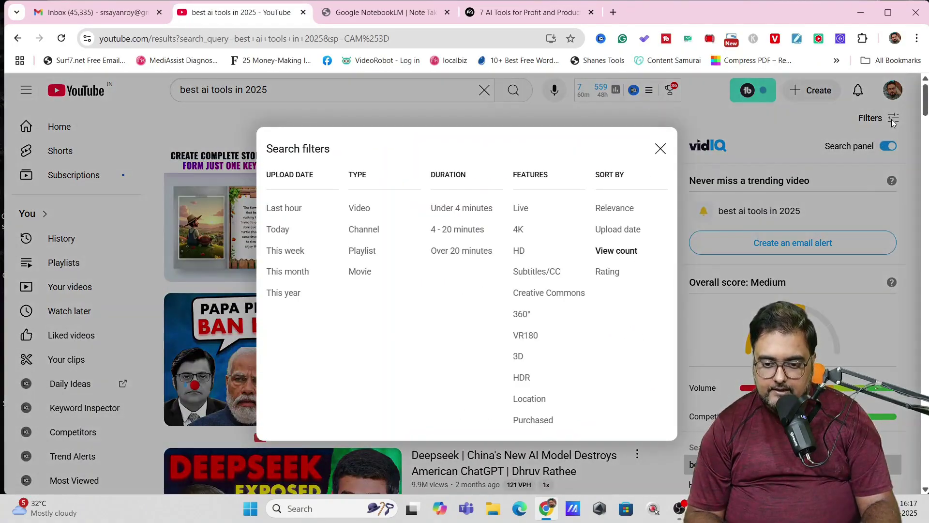
pyautogui.click(606, 208)
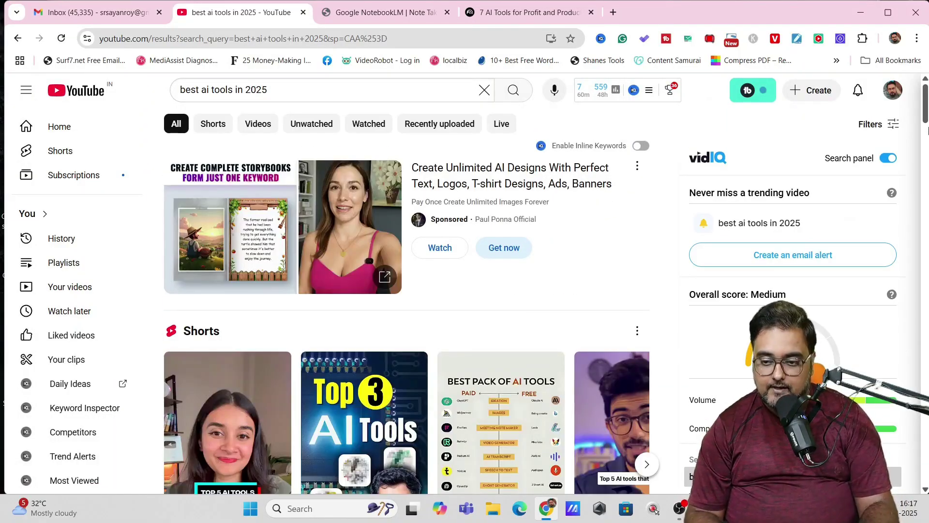
pyautogui.moveTo(926, 113); pyautogui.dragTo(928, 181)
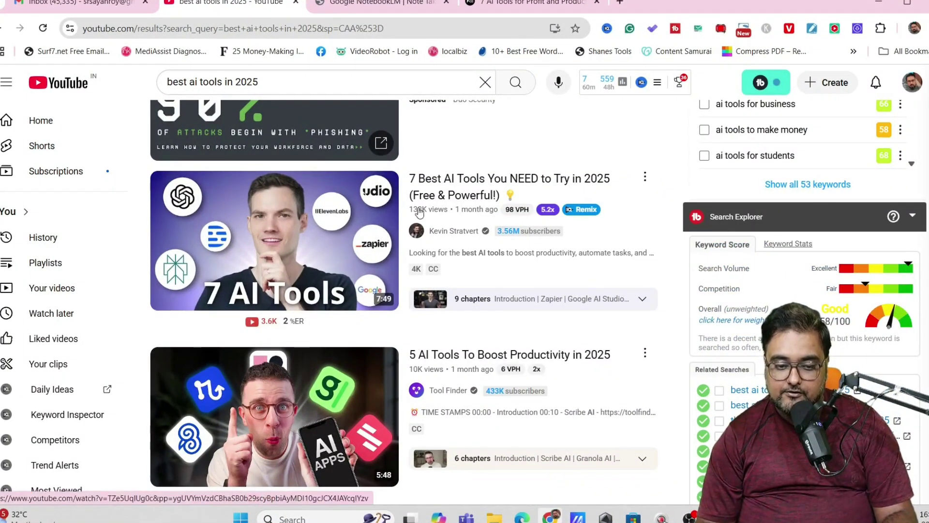
pyautogui.rightClick(328, 193)
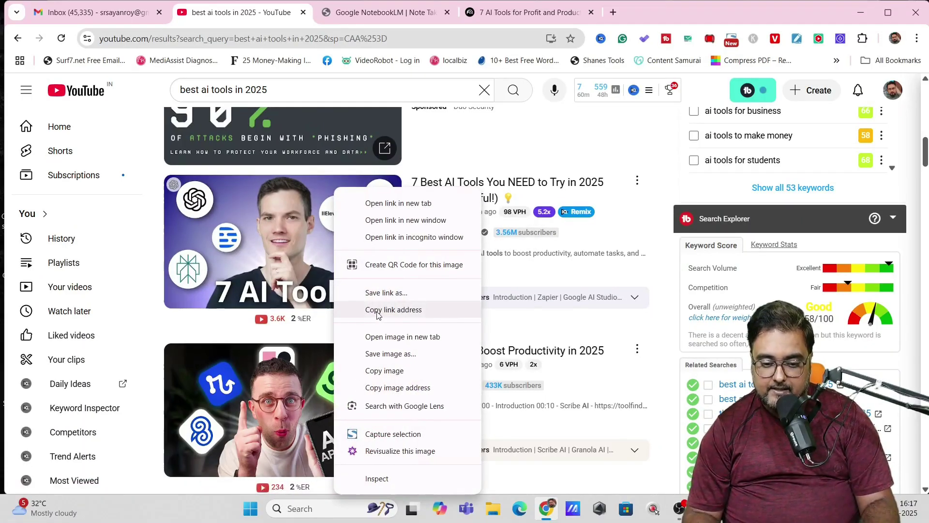
pyautogui.click(378, 310)
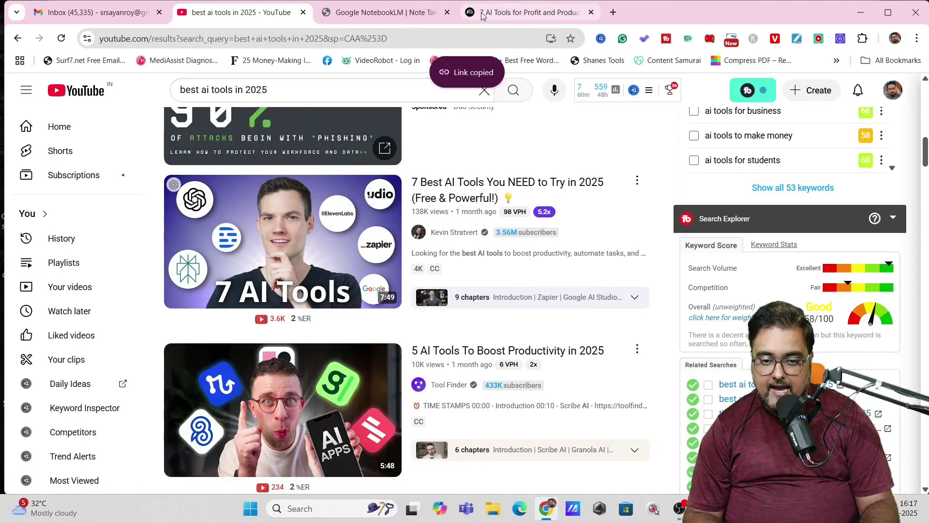
# - Paste the '7 Best AI Tools You NEED to Try in 2025' link as a new YouTube source
pyautogui.click(482, 14)
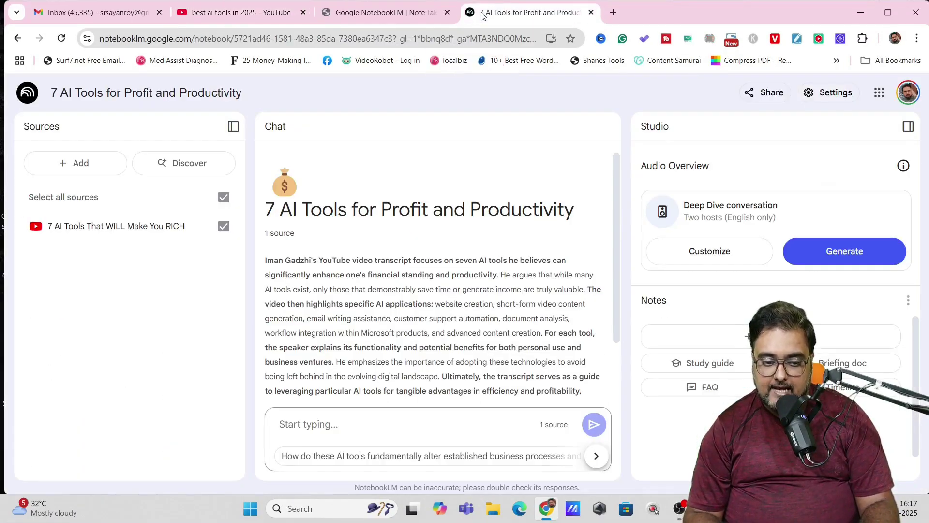
pyautogui.click(63, 167)
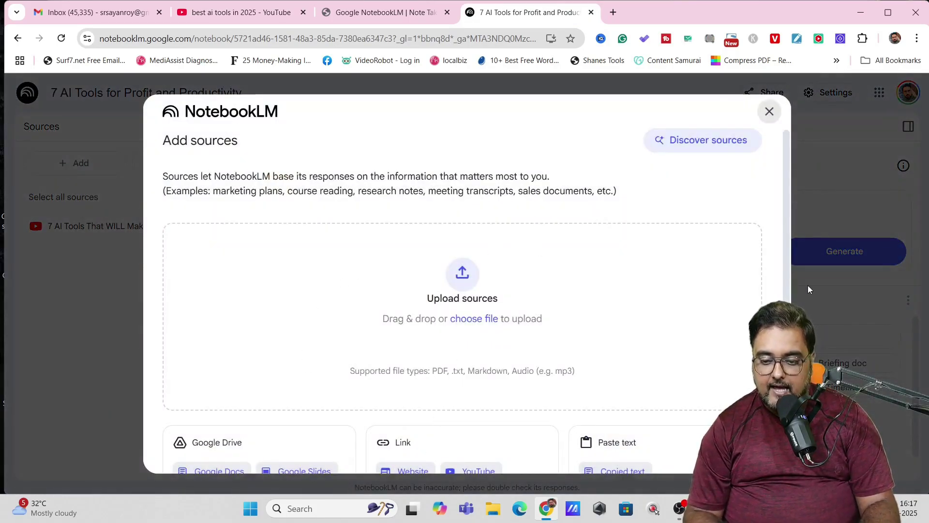
pyautogui.scroll(-2, 630, 339)
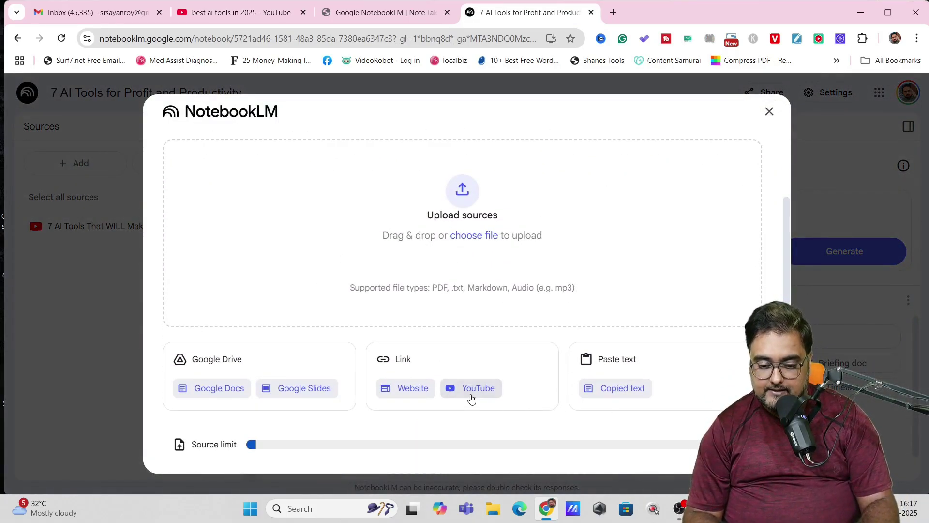
pyautogui.click(471, 393)
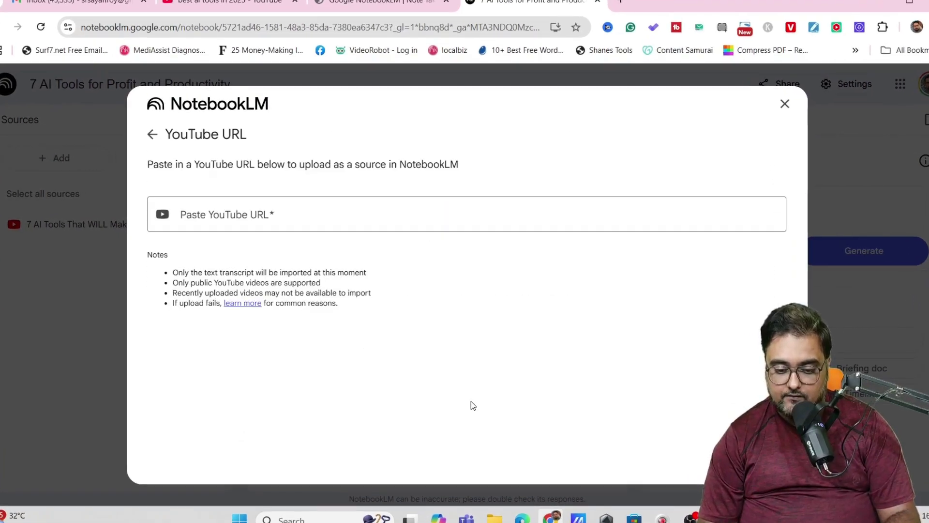
pyautogui.click(236, 212)
pyautogui.hotkey('ctrl', 'v')
pyautogui.press('Return')
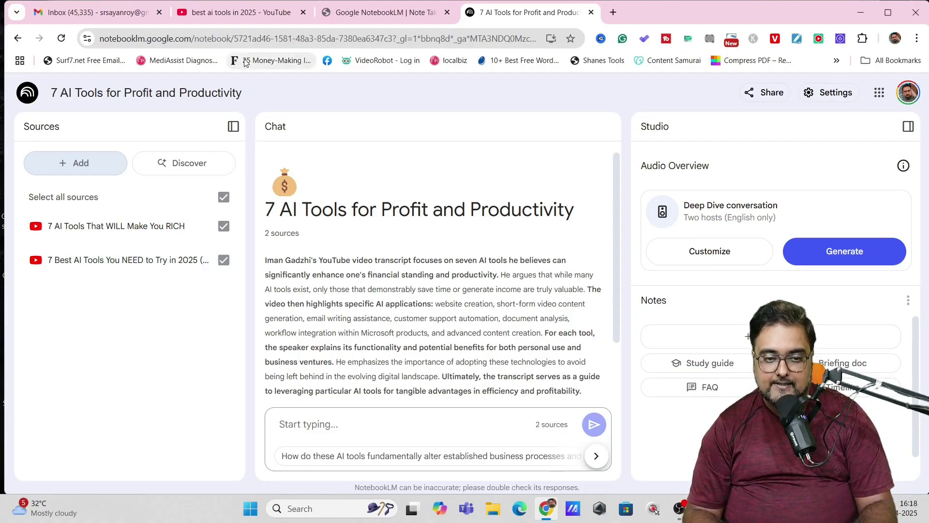
# - Refine the search to 'best ai tools for content creators in 2025' and open a video's link options
pyautogui.click(237, 13)
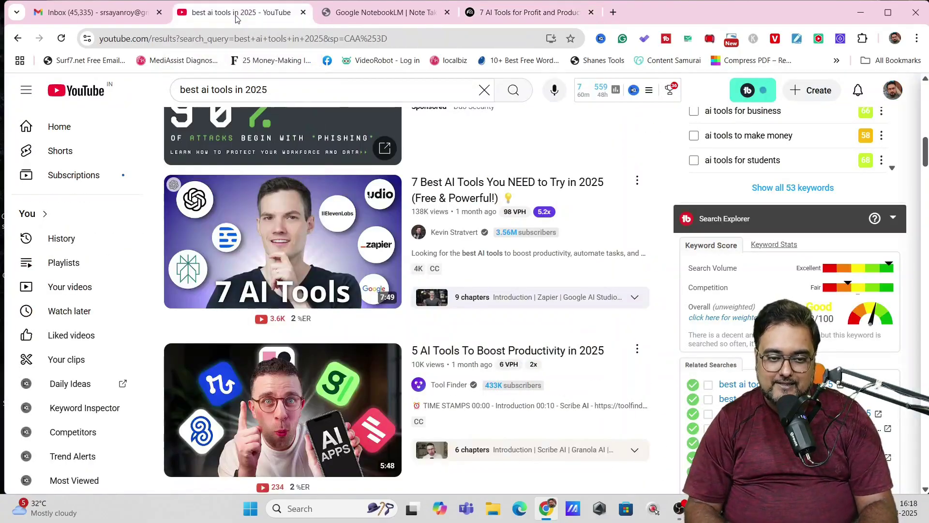
pyautogui.scroll(-5, 502, 360)
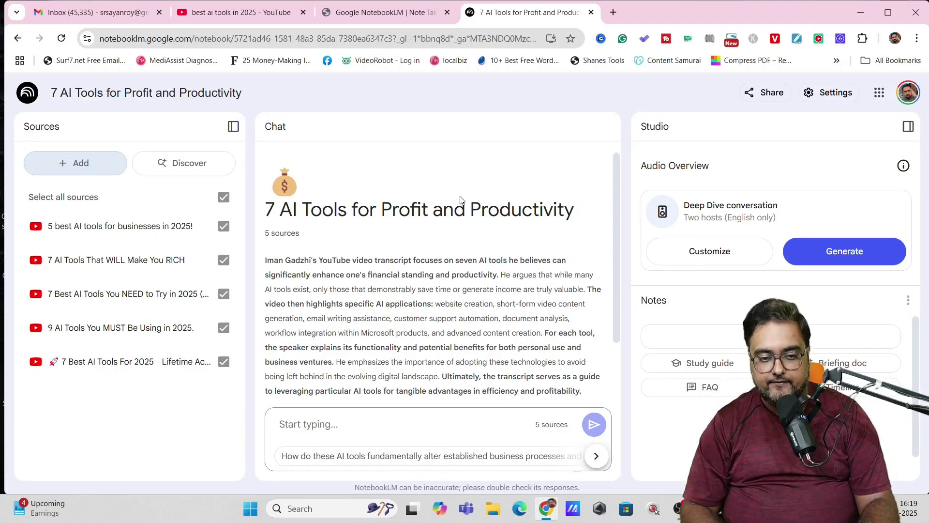
pyautogui.click(255, 9)
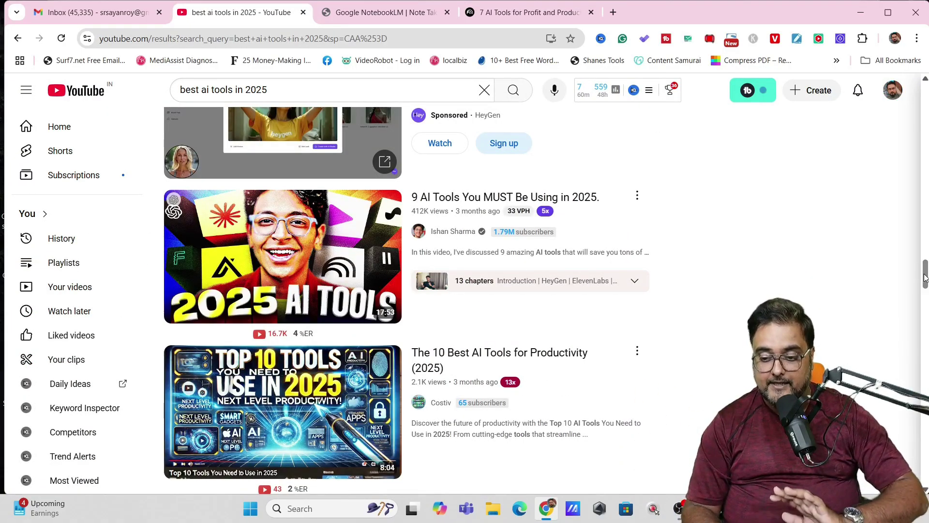
pyautogui.moveTo(924, 276); pyautogui.dragTo(925, 97)
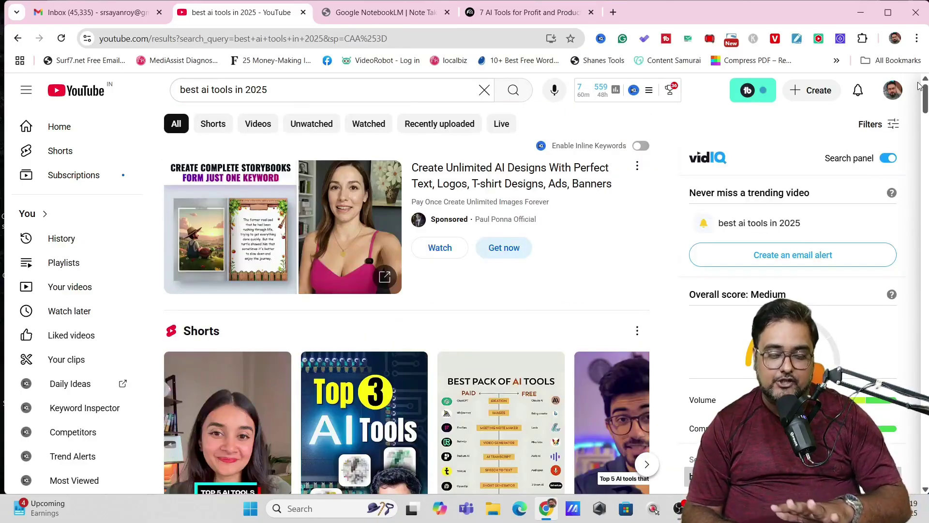
pyautogui.click(231, 92)
pyautogui.write('for content c')
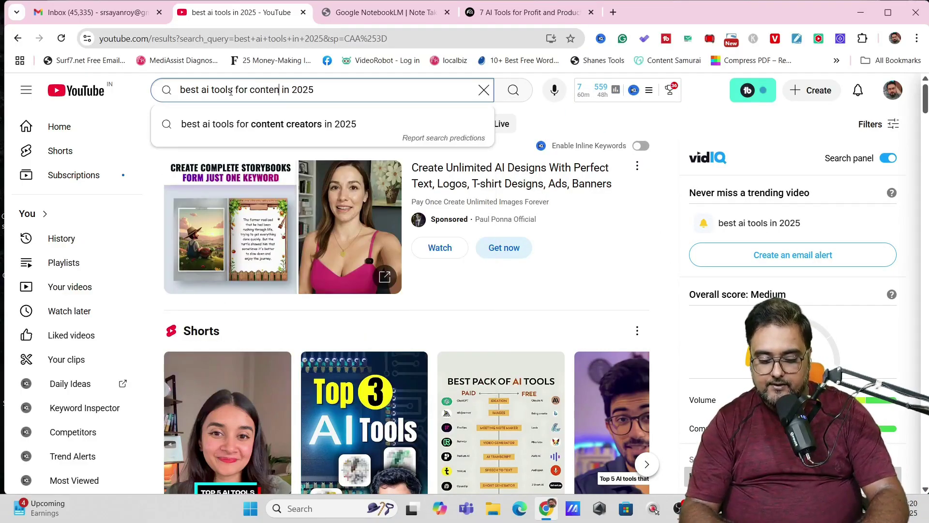
pyautogui.write('reators')
pyautogui.press('Return')
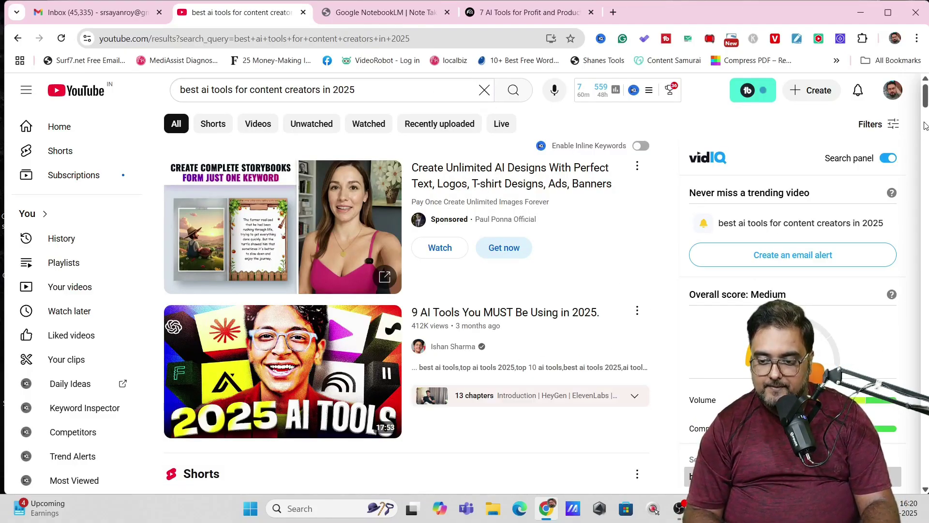
pyautogui.scroll(-10, 276, 203)
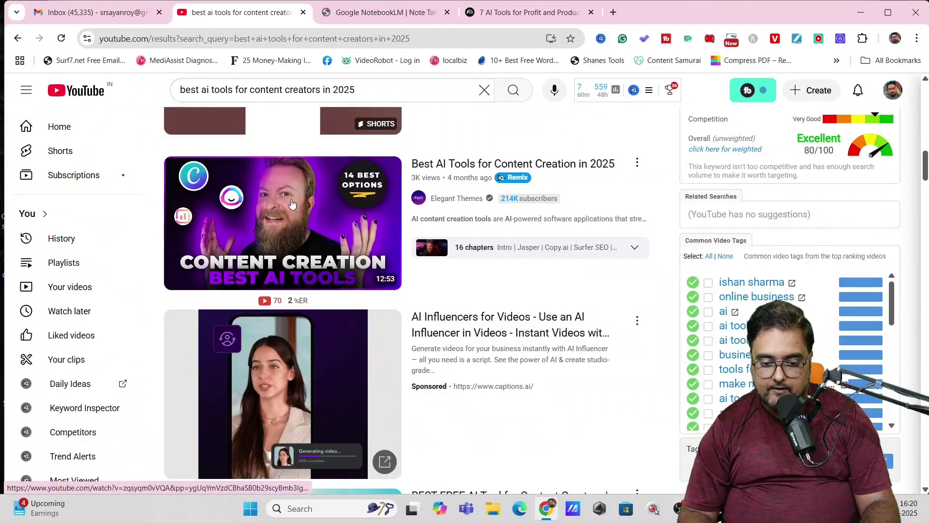
pyautogui.rightClick(292, 203)
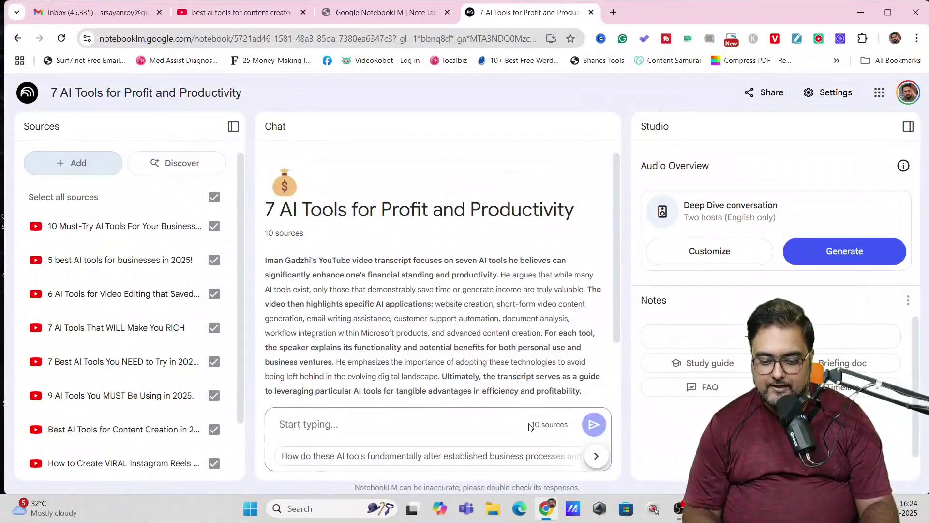
pyautogui.moveTo(530, 426); pyautogui.dragTo(574, 427)
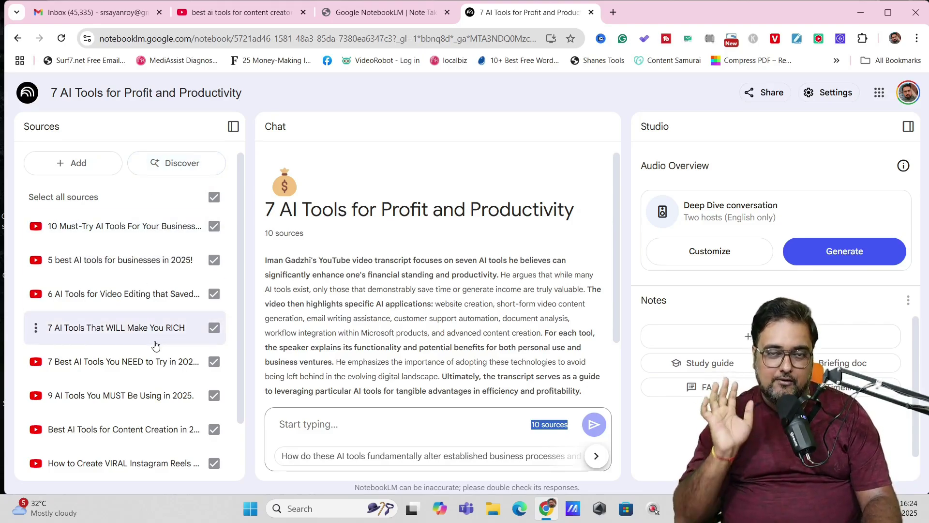
pyautogui.doubleClick(644, 127)
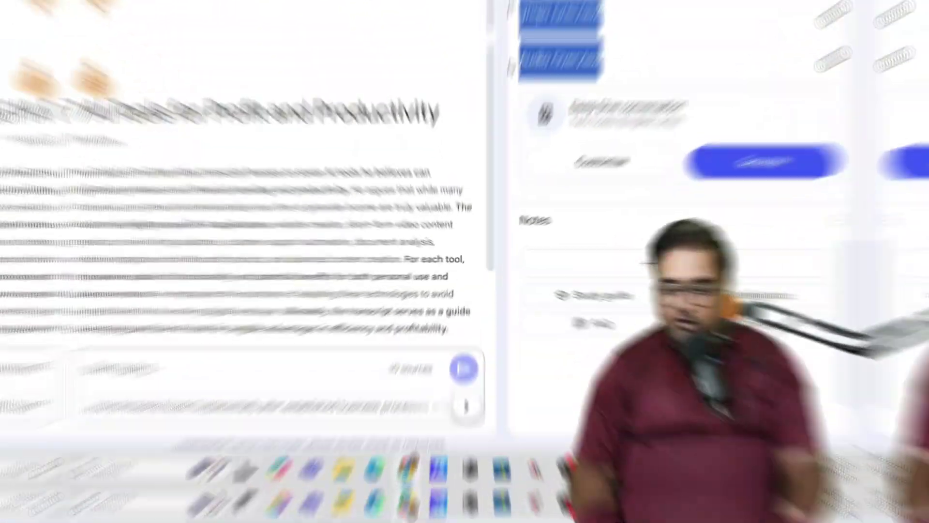
pyautogui.hotkey('ctrl', 'a')
pyautogui.click(668, 58)
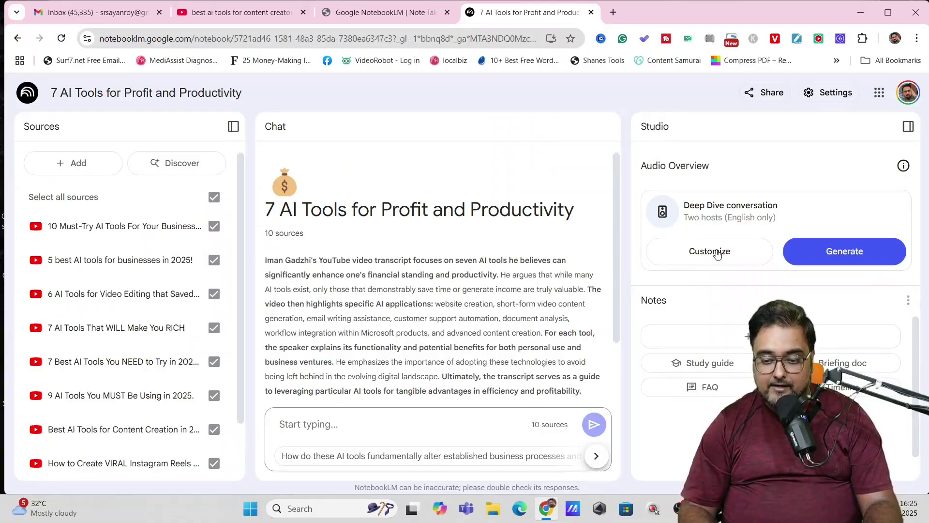
pyautogui.click(717, 252)
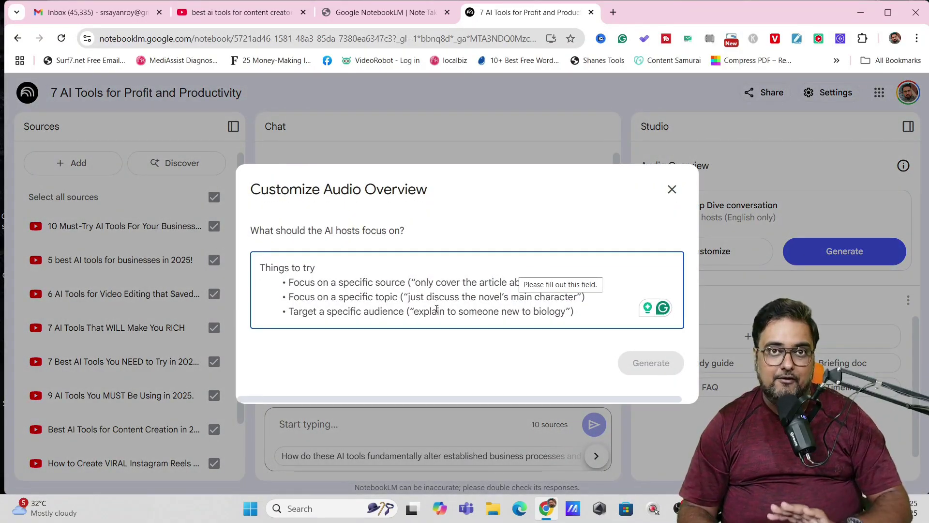
pyautogui.click(671, 189)
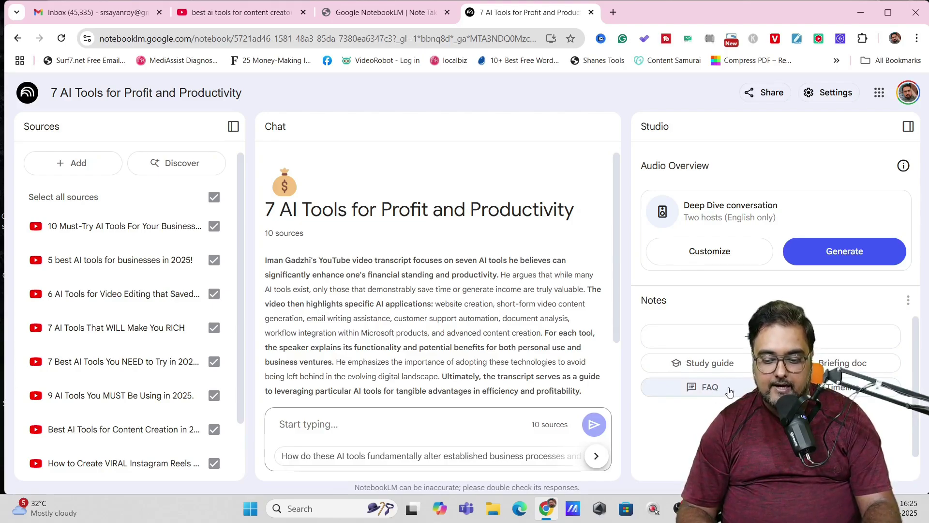
pyautogui.scroll(-1, 922, 419)
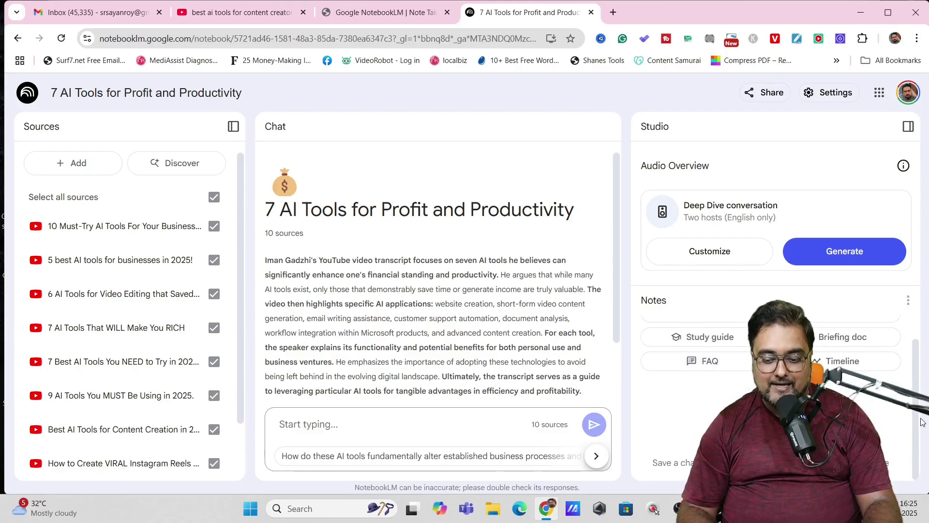
pyautogui.scroll(1, 917, 358)
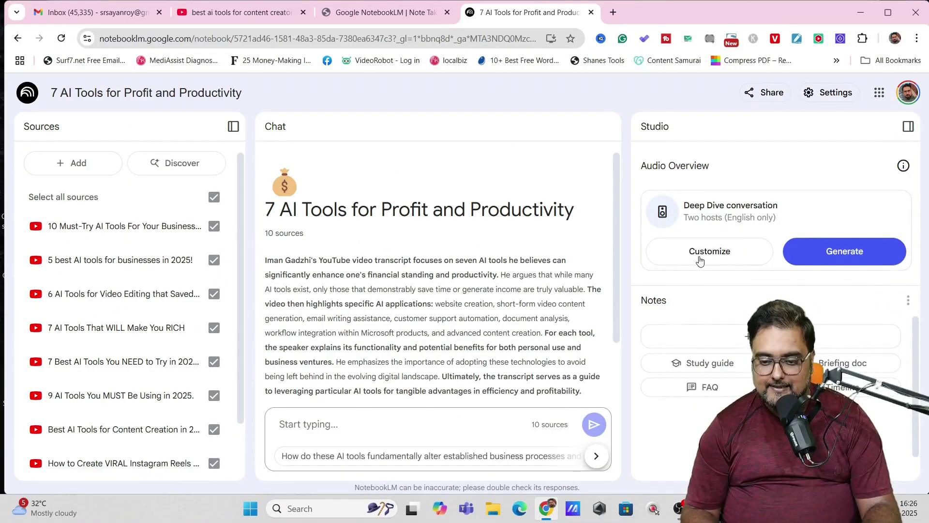
# - Generate a customized audio overview focused on 'ai tools for video generation and its advantages'
pyautogui.click(576, 114)
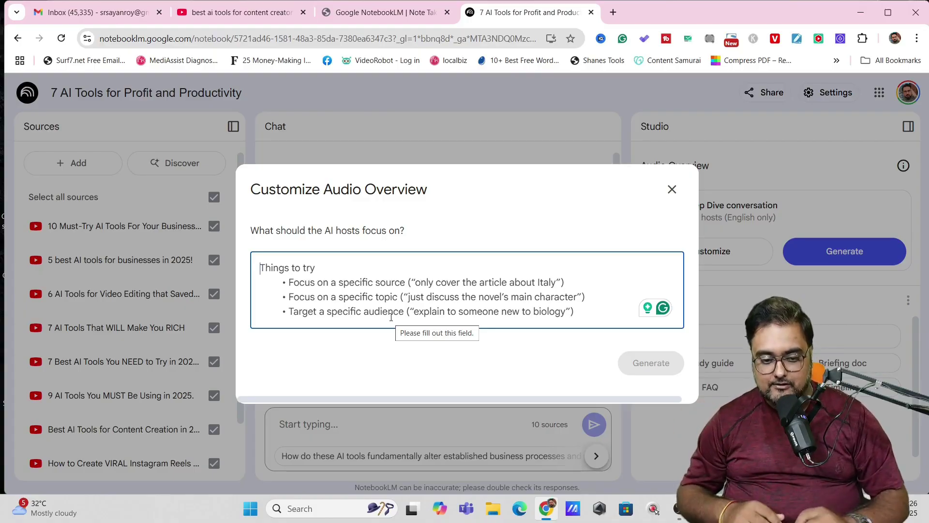
pyautogui.write('ai tools for video generation and its ')
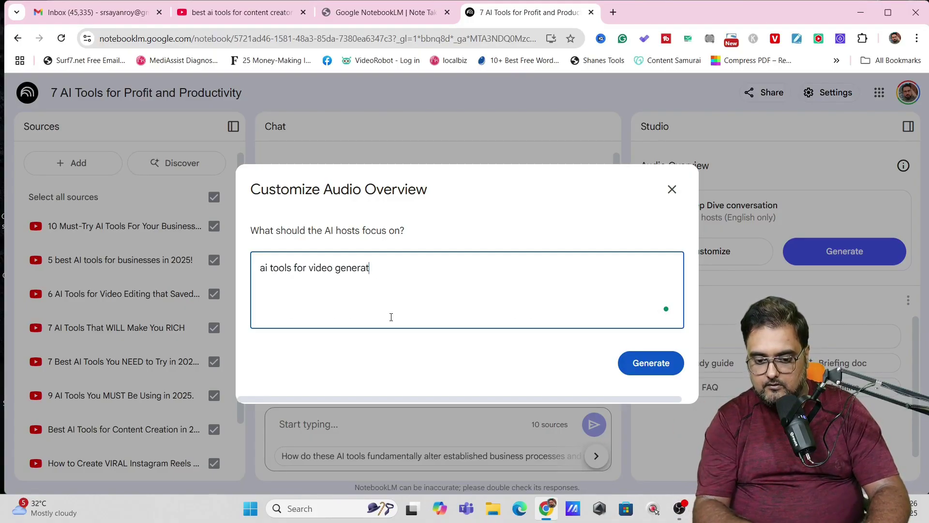
pyautogui.write('advantages')
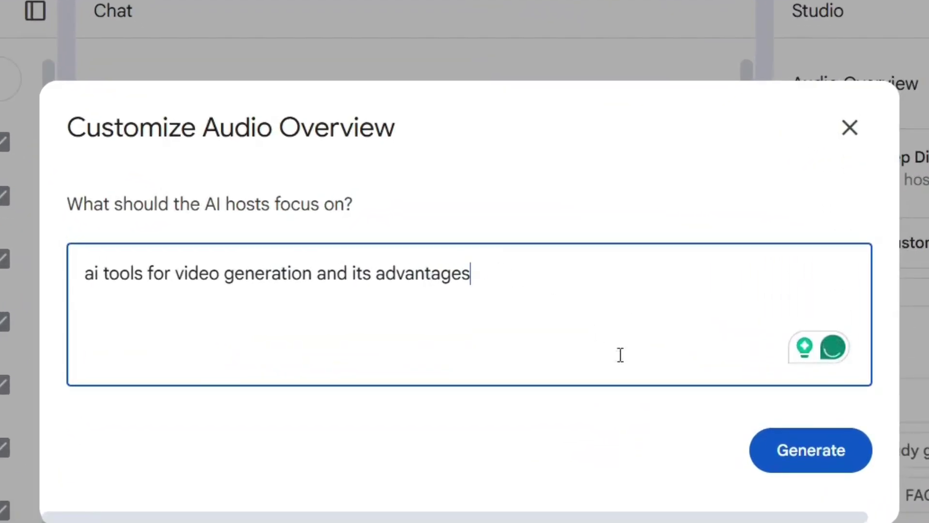
pyautogui.click(794, 452)
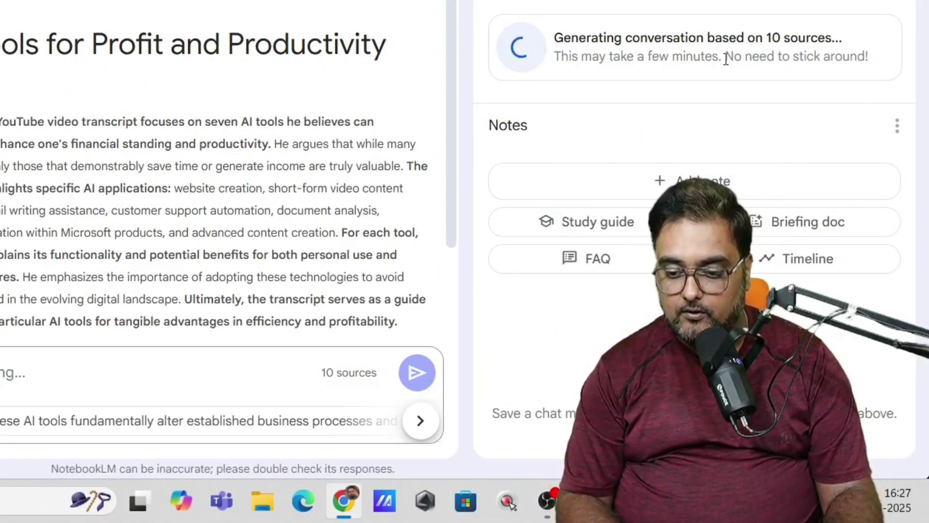
# - Highlight the note that you needn't stay while the audio overview generates
pyautogui.moveTo(726, 57); pyautogui.dragTo(872, 60)
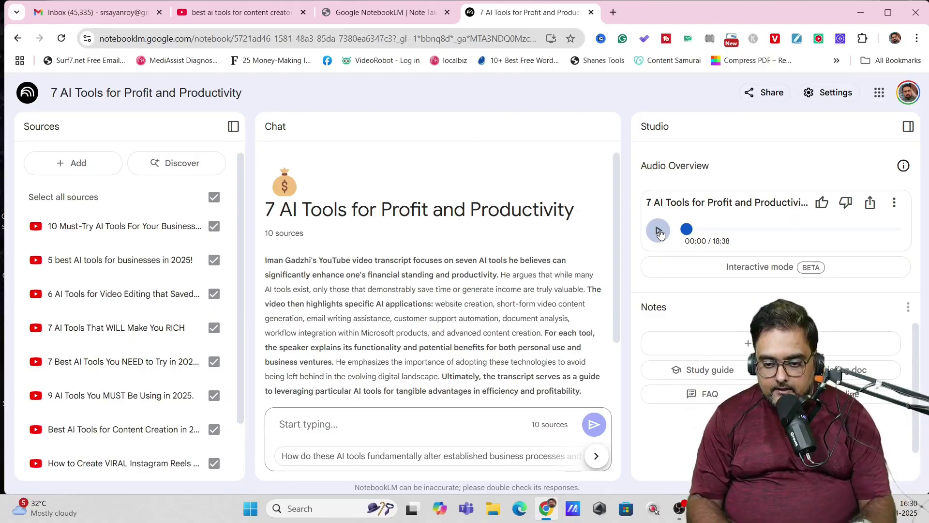
# - Play and pause the audio overview, then download it as a .wav file
pyautogui.click(660, 232)
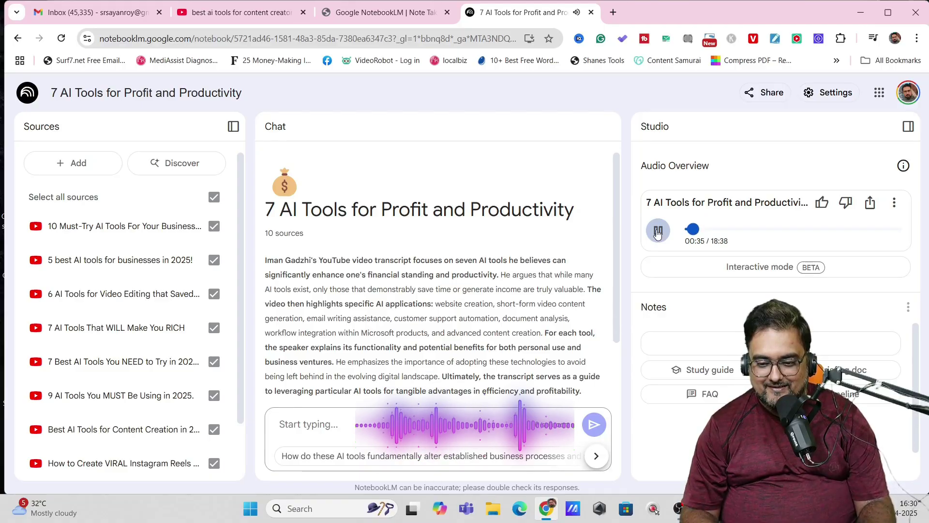
pyautogui.click(657, 231)
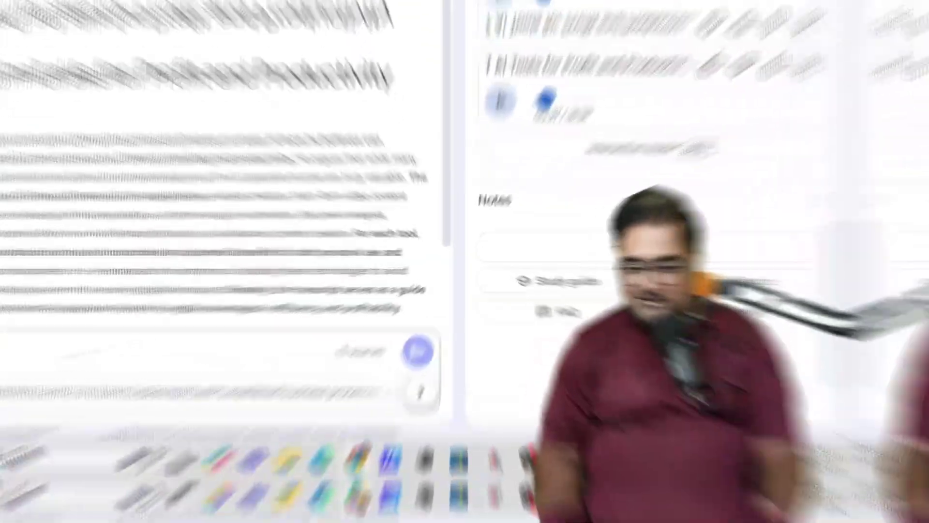
pyautogui.click(875, 22)
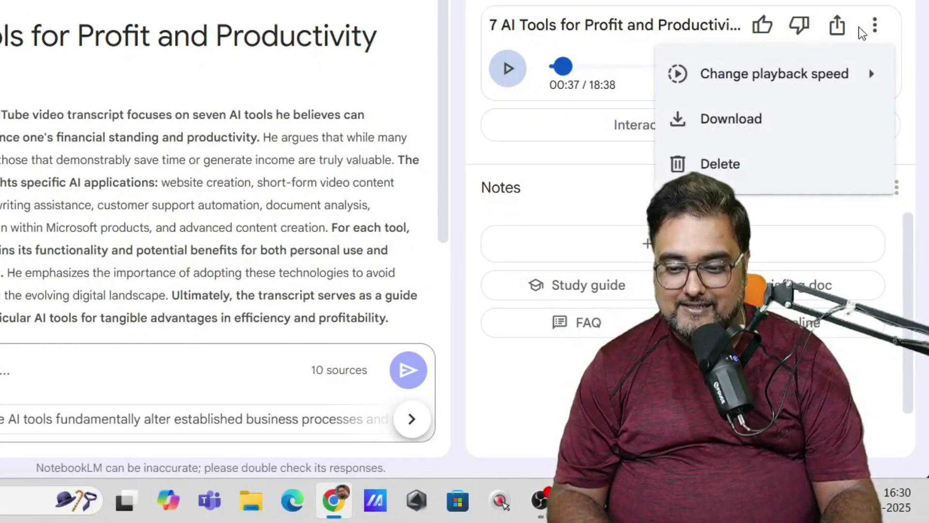
pyautogui.moveTo(749, 76)
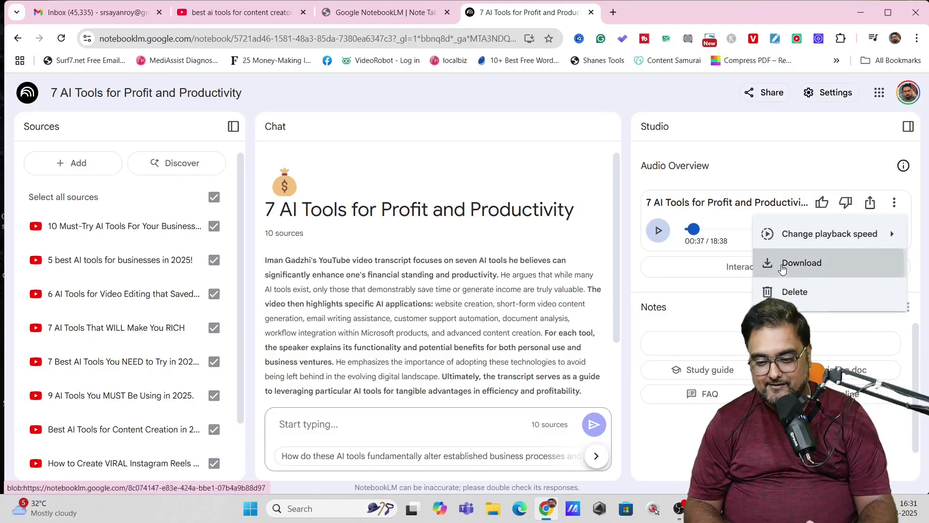
pyautogui.click(782, 267)
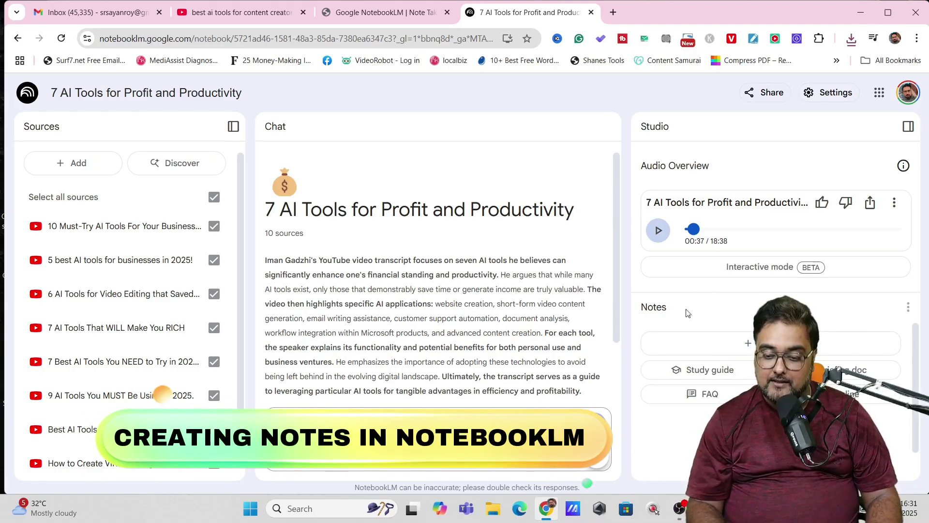
pyautogui.scroll(-1, 910, 341)
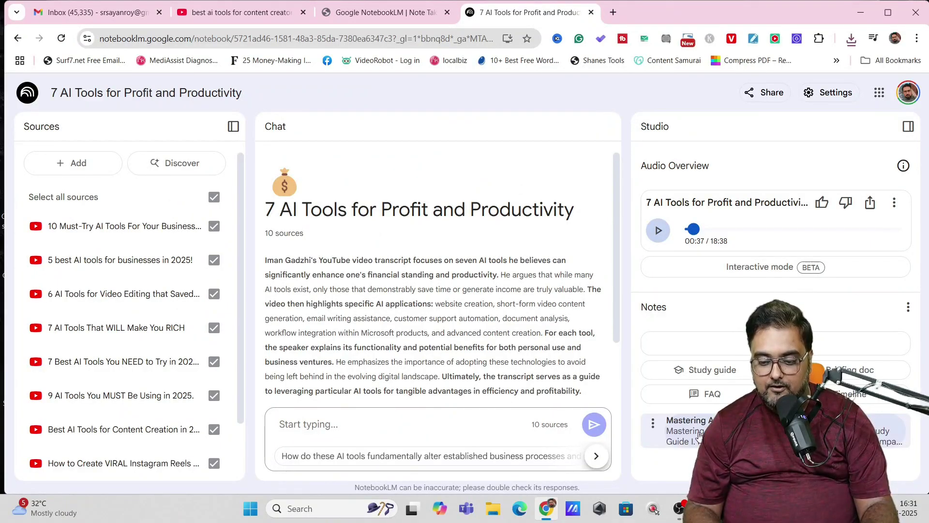
pyautogui.click(687, 426)
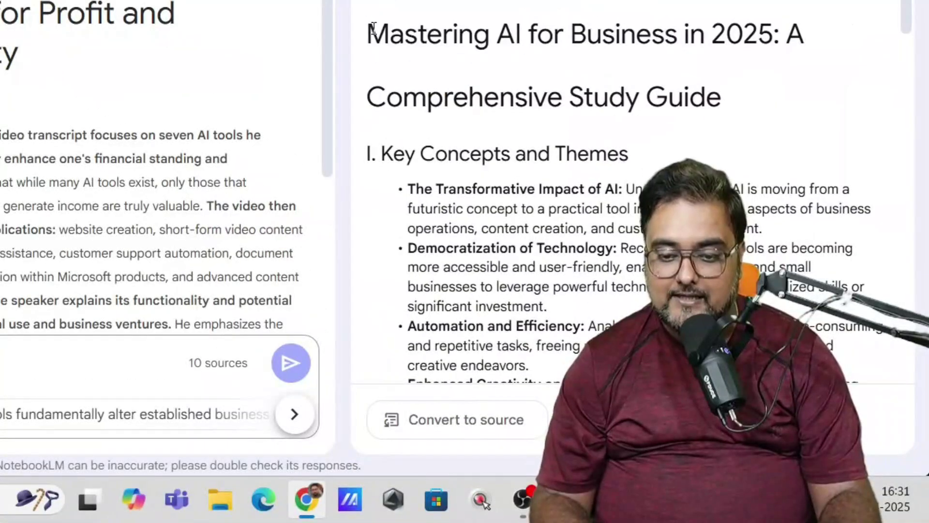
pyautogui.moveTo(584, 221); pyautogui.dragTo(704, 225)
pyautogui.moveTo(563, 40); pyautogui.dragTo(767, 83)
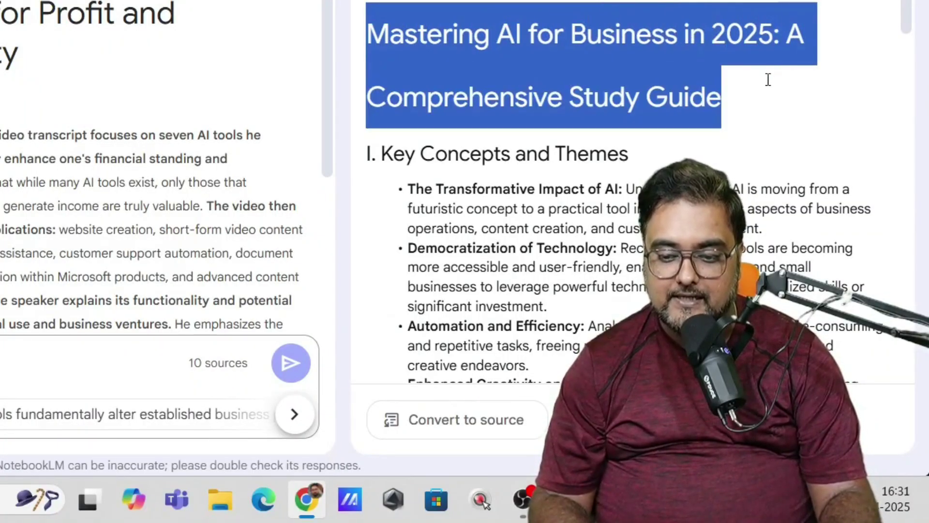
pyautogui.click(355, 153)
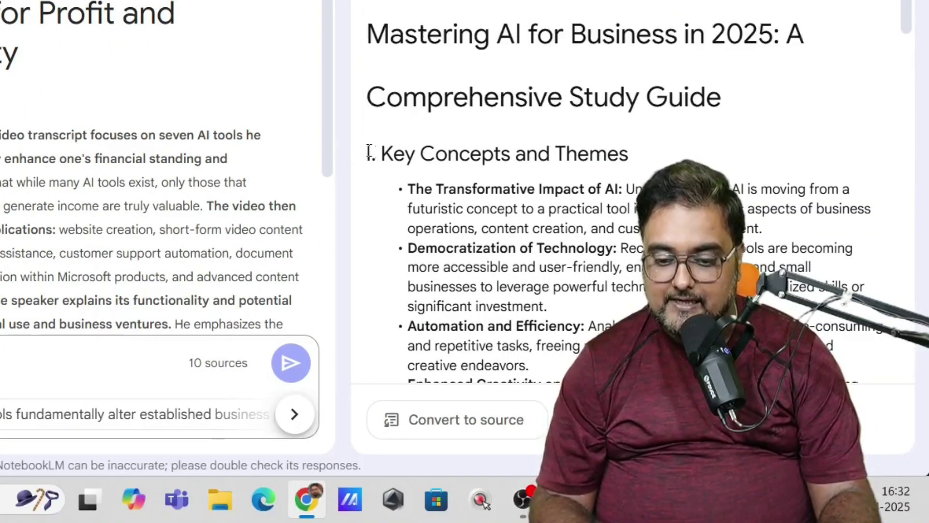
pyautogui.moveTo(373, 153); pyautogui.dragTo(761, 150)
pyautogui.click(868, 72)
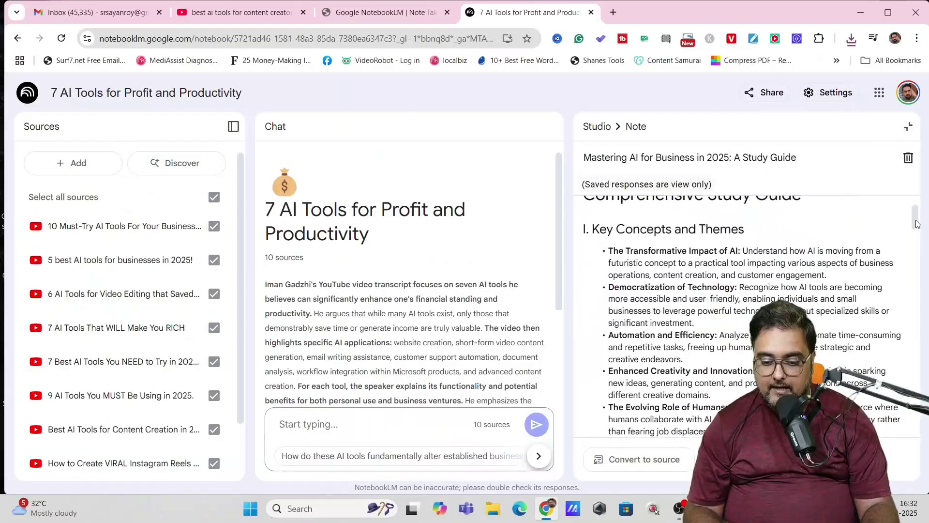
pyautogui.moveTo(896, 28); pyautogui.dragTo(903, 222)
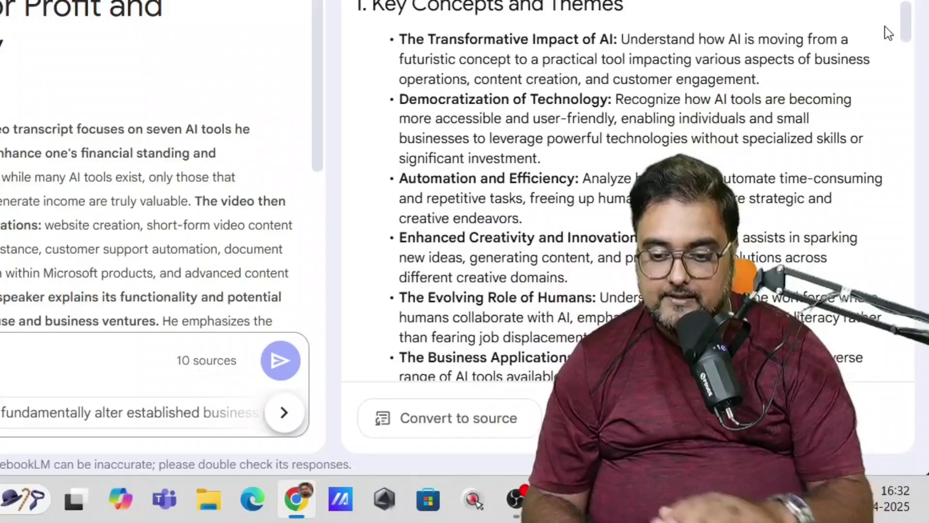
pyautogui.moveTo(384, 6); pyautogui.dragTo(637, 145)
pyautogui.click(888, 37)
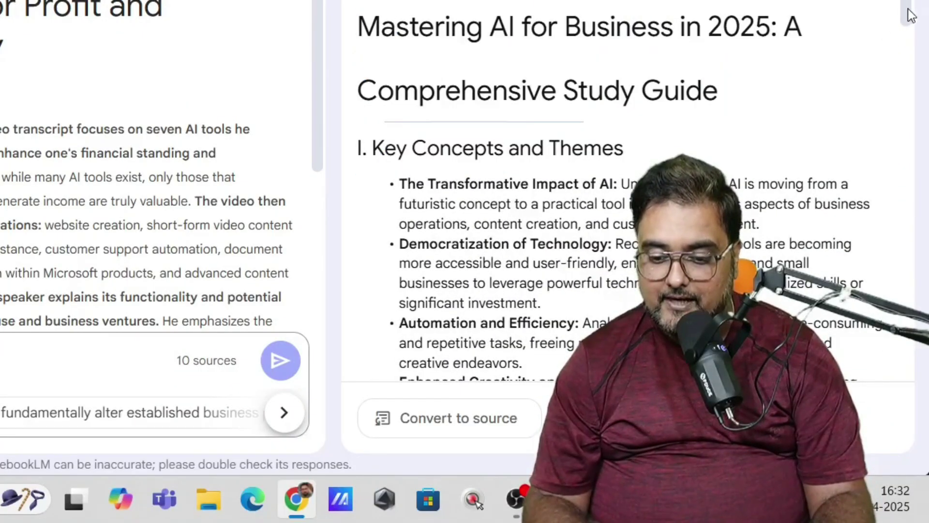
pyautogui.moveTo(908, 14); pyautogui.dragTo(909, 86)
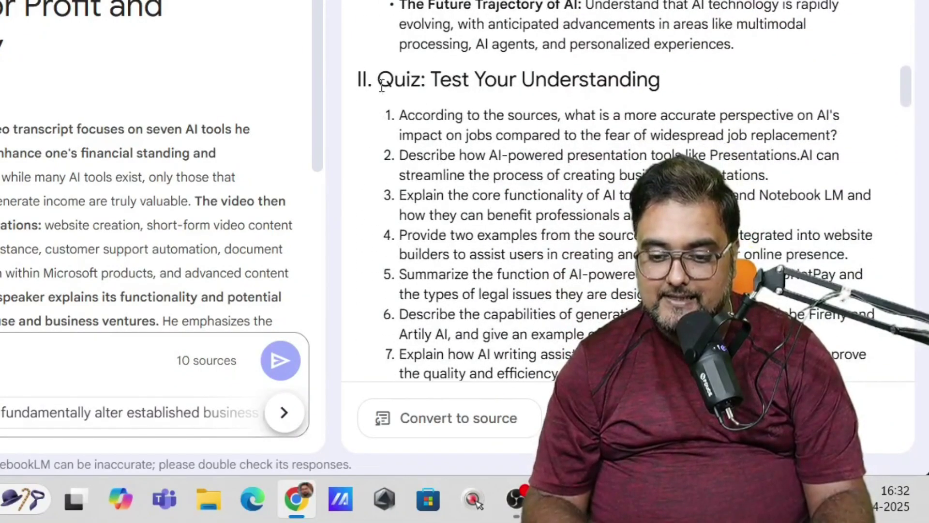
pyautogui.moveTo(384, 84); pyautogui.dragTo(668, 75)
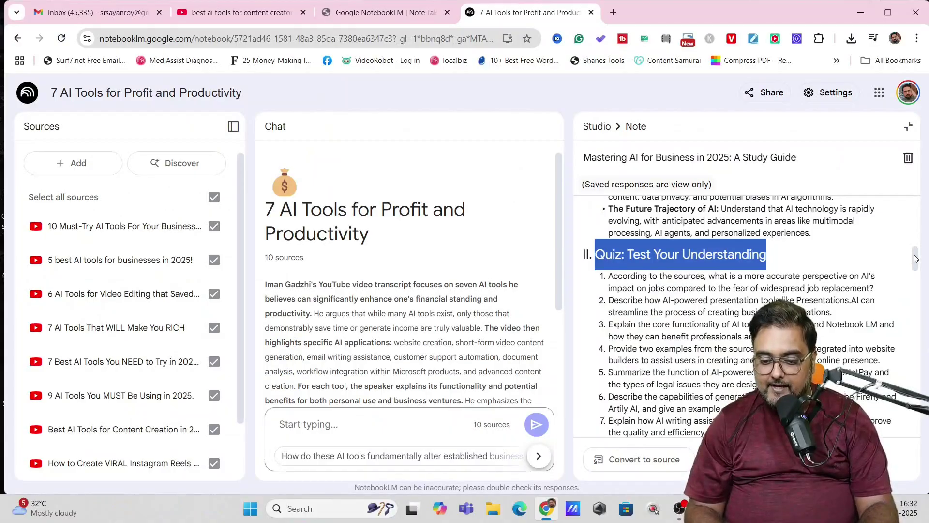
pyautogui.scroll(-5, 467, 131)
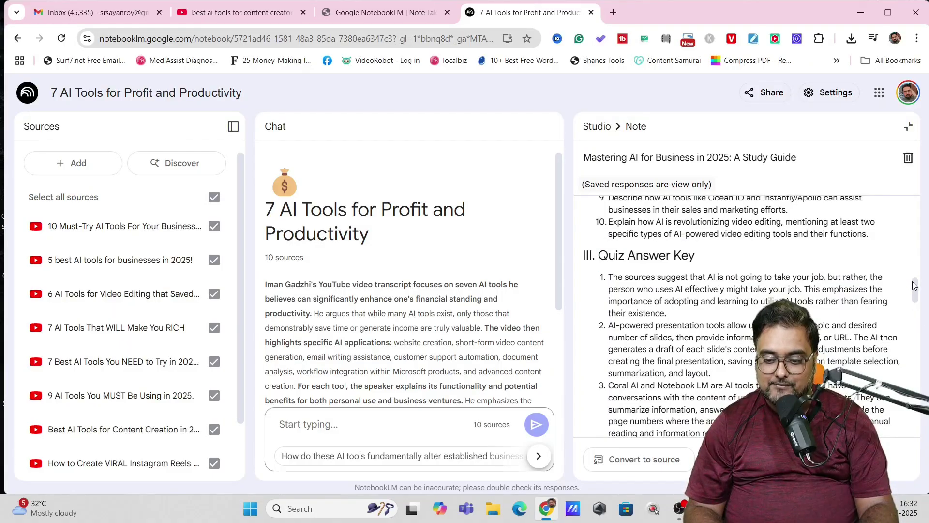
pyautogui.moveTo(914, 286); pyautogui.dragTo(913, 363)
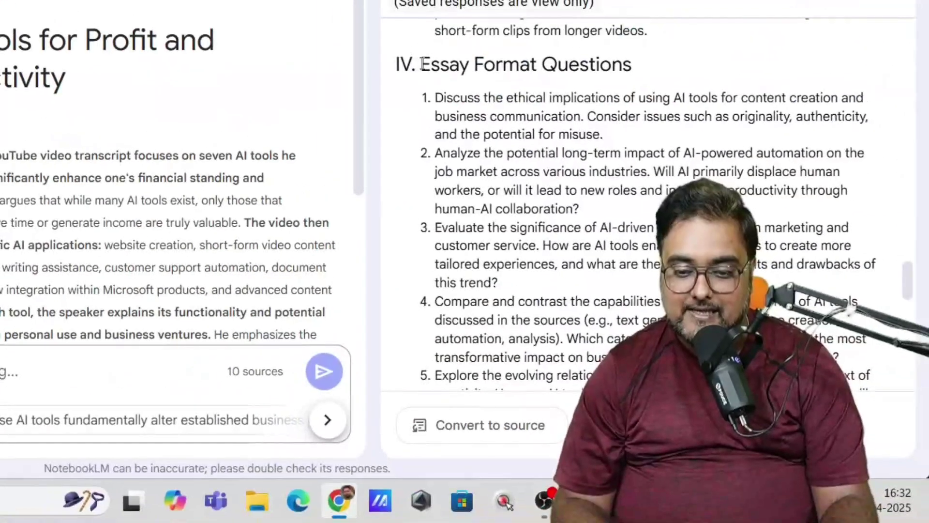
pyautogui.moveTo(600, 225); pyautogui.dragTo(755, 223)
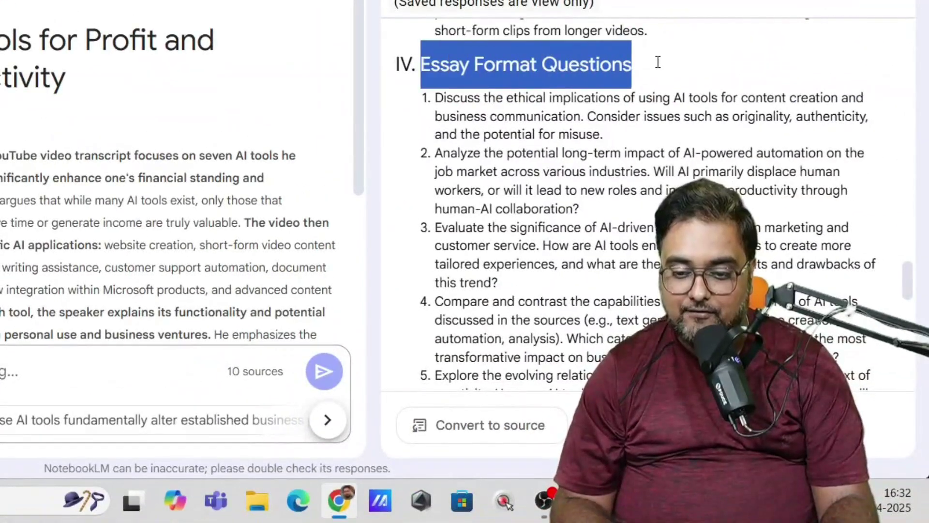
pyautogui.moveTo(440, 96); pyautogui.dragTo(715, 226)
pyautogui.click(928, 312)
pyautogui.moveTo(912, 292); pyautogui.dragTo(912, 334)
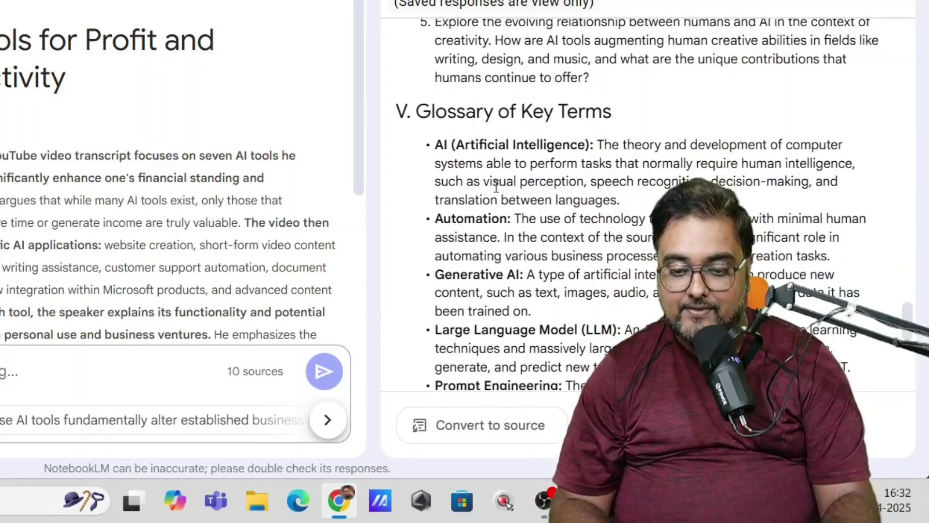
pyautogui.moveTo(432, 112); pyautogui.dragTo(647, 102)
pyautogui.click(655, 106)
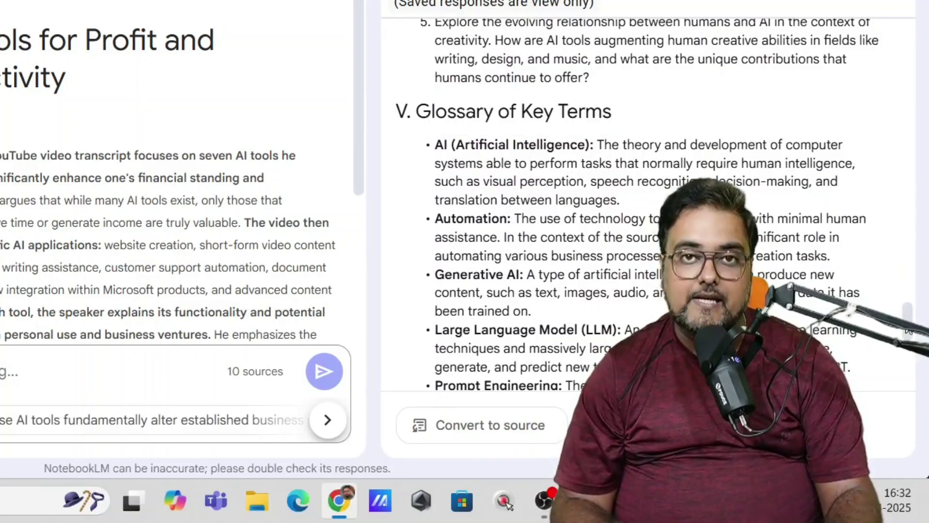
pyautogui.moveTo(908, 331); pyautogui.dragTo(902, 32)
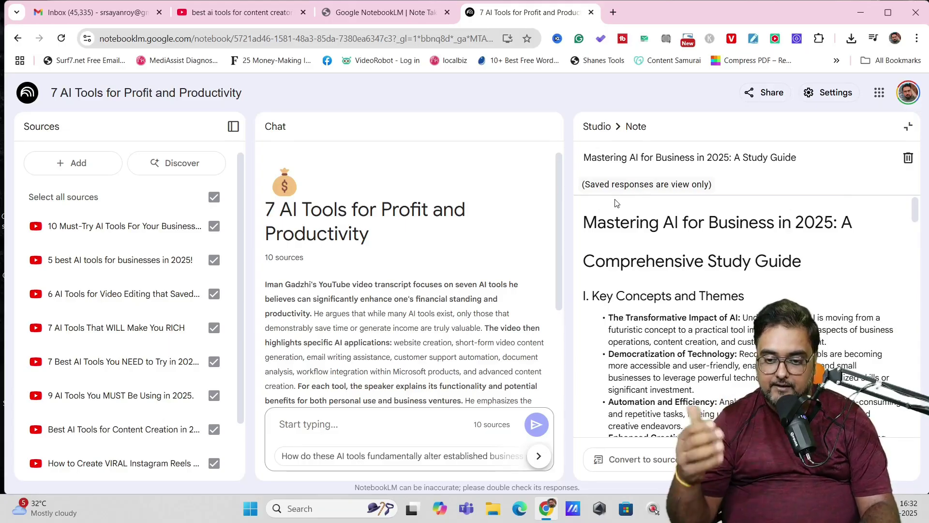
# - Open the 'AI Tools: The 2025 Landscape' briefing note and read its Presentations.ai and Coral AI entries
pyautogui.click(600, 127)
pyautogui.click(596, 424)
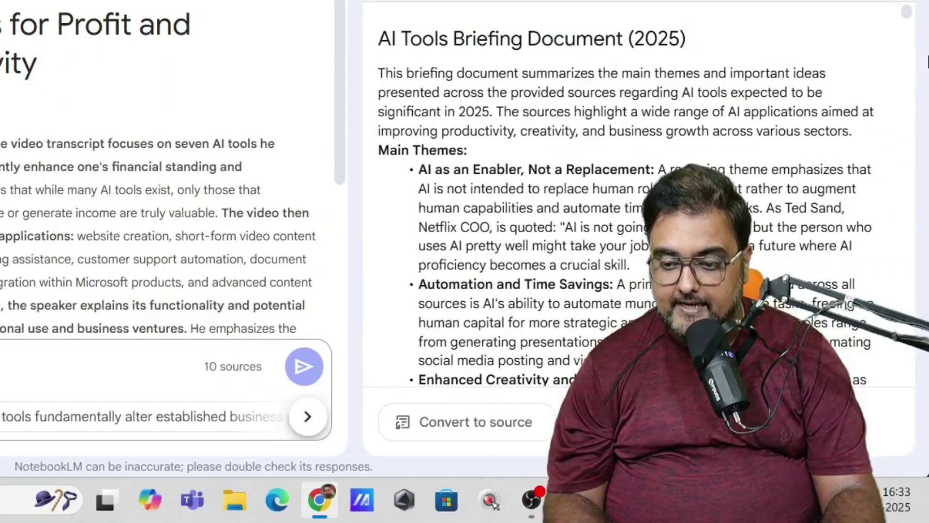
pyautogui.moveTo(908, 14); pyautogui.dragTo(912, 53)
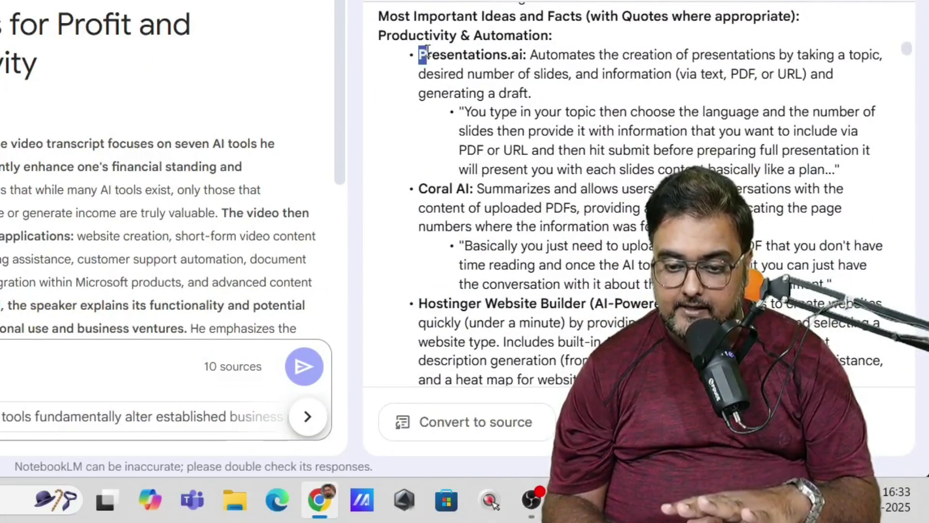
pyautogui.moveTo(429, 50); pyautogui.dragTo(534, 62)
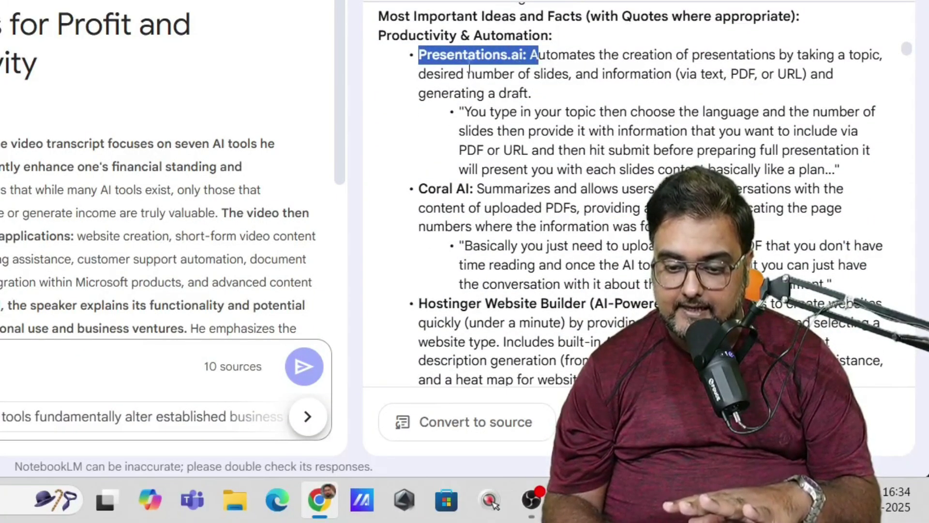
pyautogui.moveTo(424, 194); pyautogui.dragTo(462, 194)
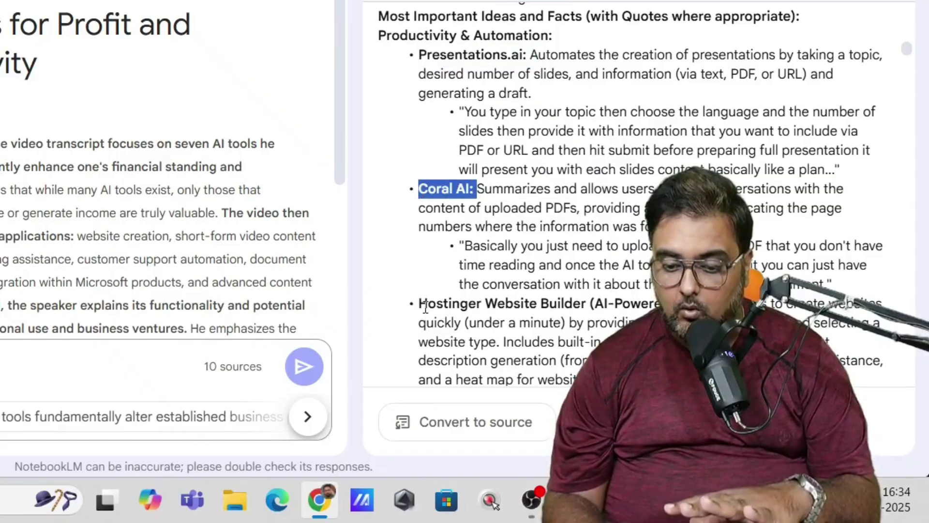
pyautogui.moveTo(426, 308); pyautogui.dragTo(597, 286)
pyautogui.scroll(-10, 906, 87)
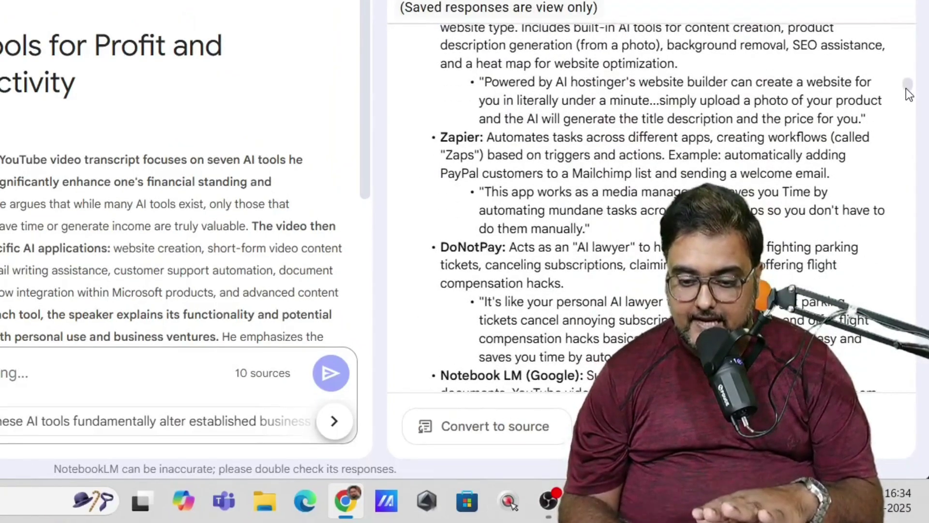
pyautogui.scroll(-3, 908, 97)
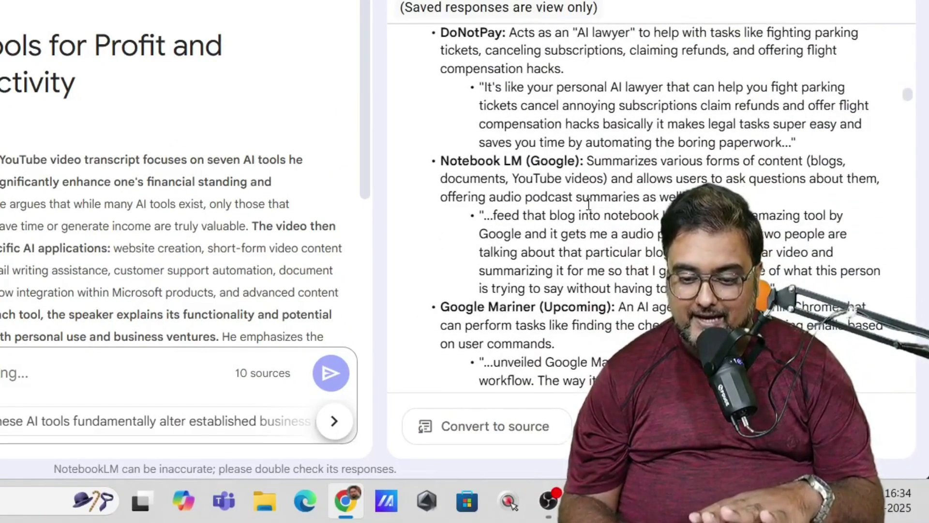
# - Read further through the briefing, past the Notebook LM (Google) entry
pyautogui.moveTo(441, 162); pyautogui.dragTo(603, 164)
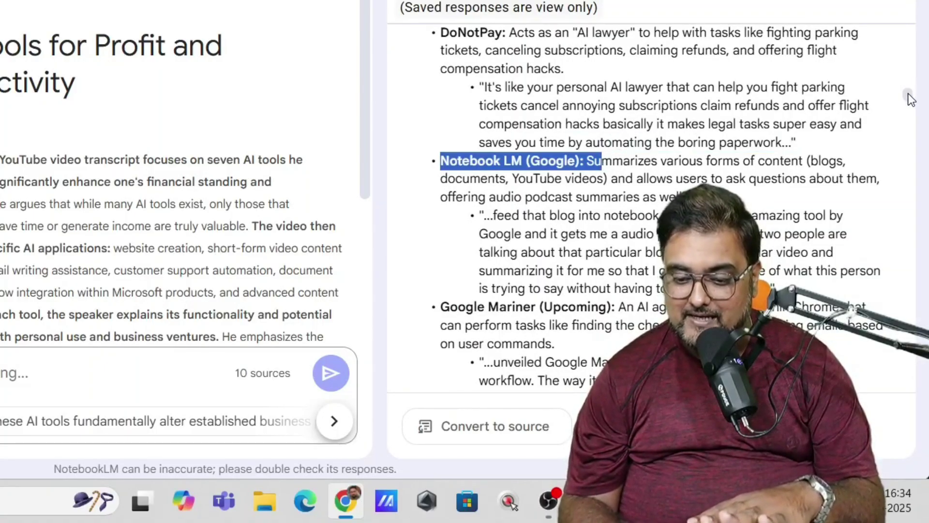
pyautogui.scroll(-10, 908, 102)
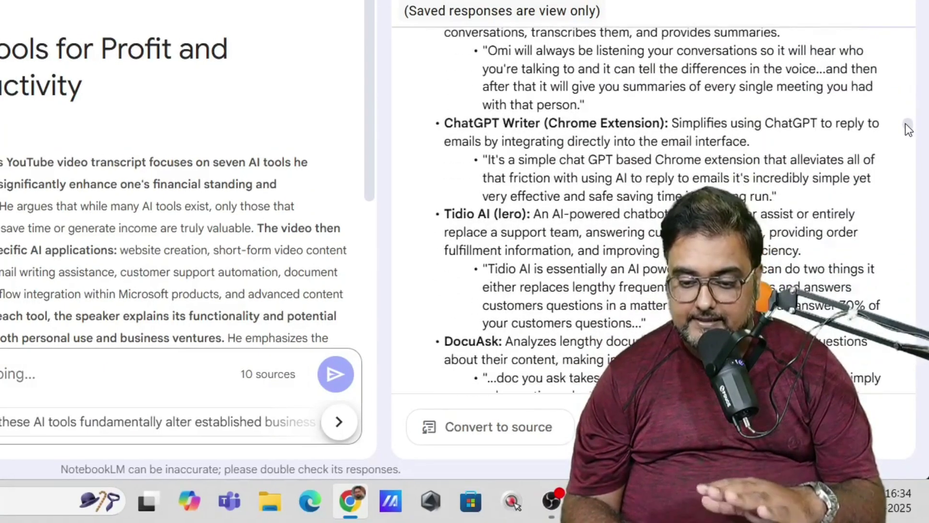
pyautogui.scroll(-4, 908, 129)
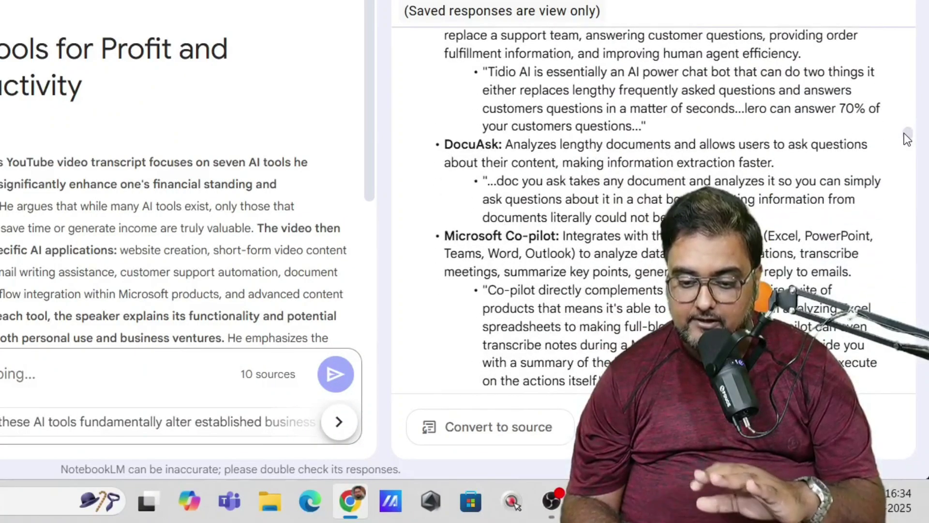
pyautogui.moveTo(904, 133); pyautogui.dragTo(883, 219)
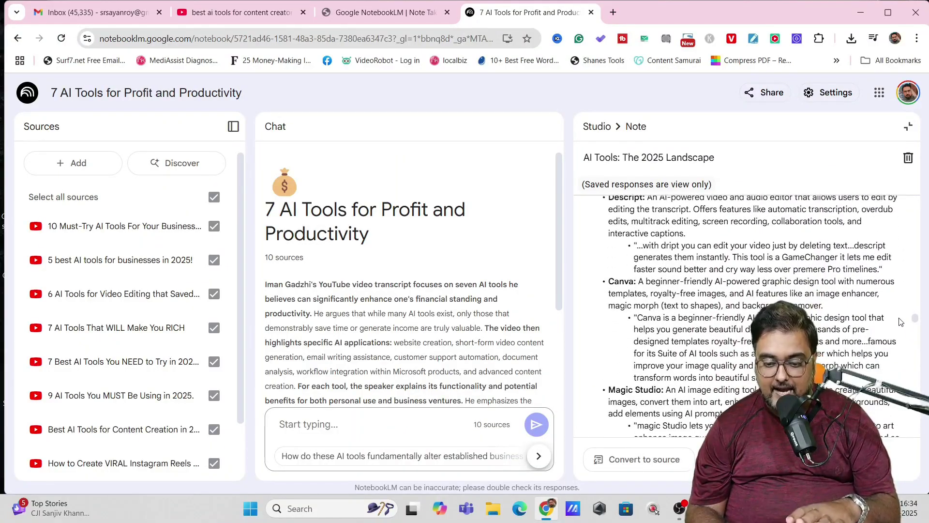
pyautogui.moveTo(901, 322); pyautogui.dragTo(902, 323)
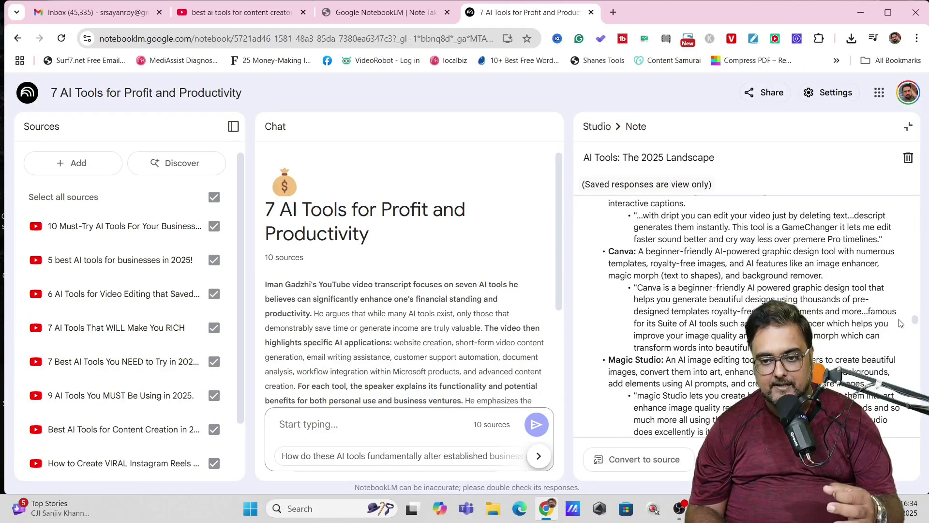
pyautogui.moveTo(901, 323); pyautogui.dragTo(902, 317)
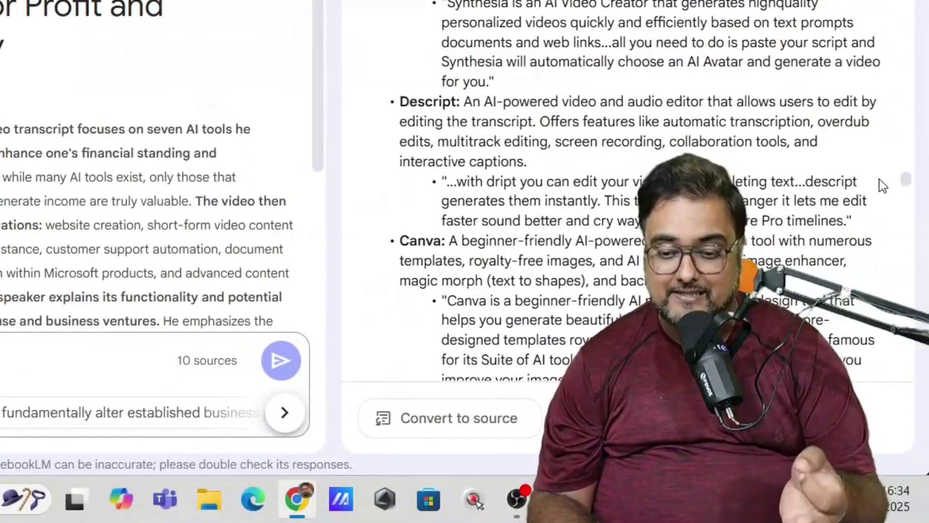
pyautogui.moveTo(879, 178); pyautogui.dragTo(884, 286)
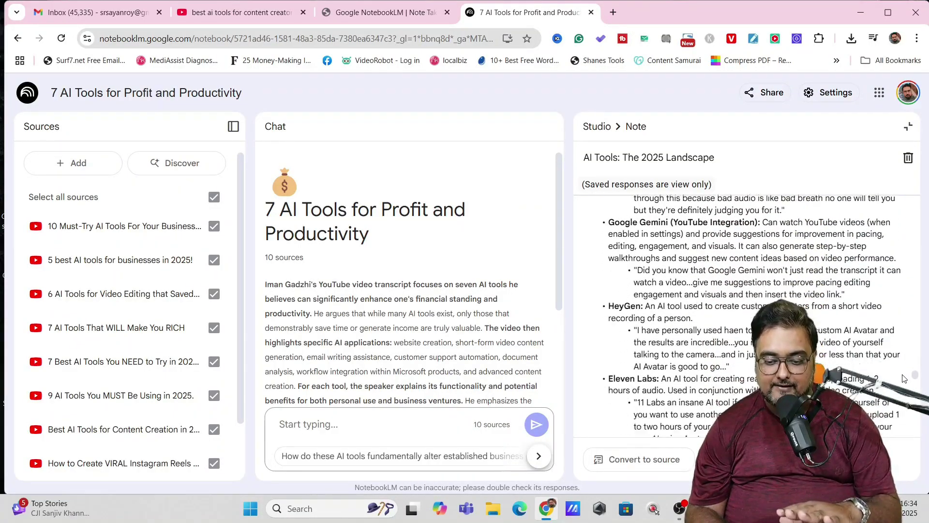
pyautogui.scroll(-1, 903, 378)
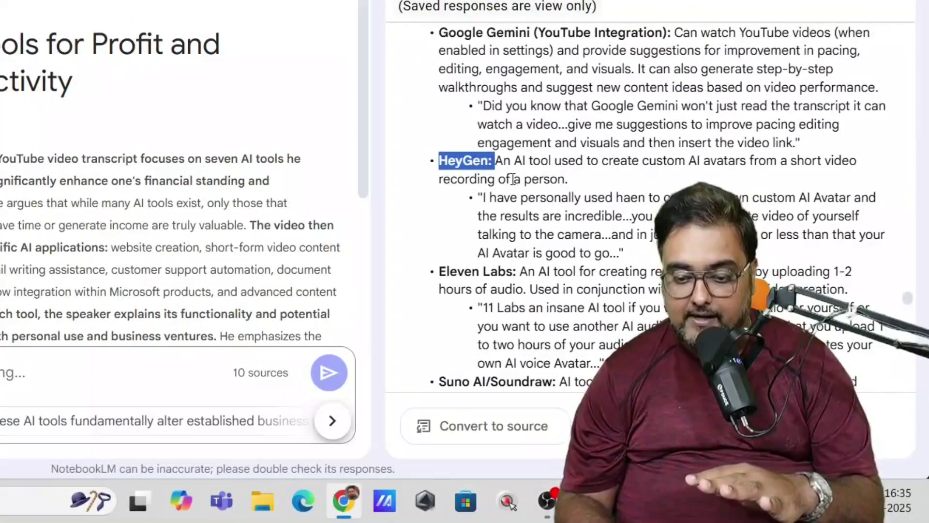
# - Read the HeyGen quote, then start generating an FAQ note from the ten sources
pyautogui.moveTo(653, 297); pyautogui.dragTo(691, 328)
pyautogui.moveTo(566, 228); pyautogui.dragTo(626, 252)
pyautogui.click(646, 247)
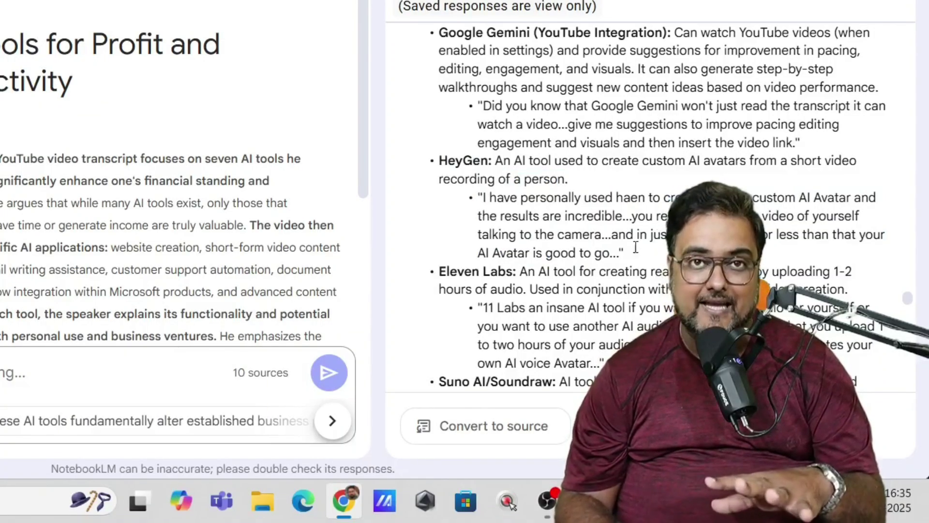
pyautogui.moveTo(906, 297); pyautogui.dragTo(909, 352)
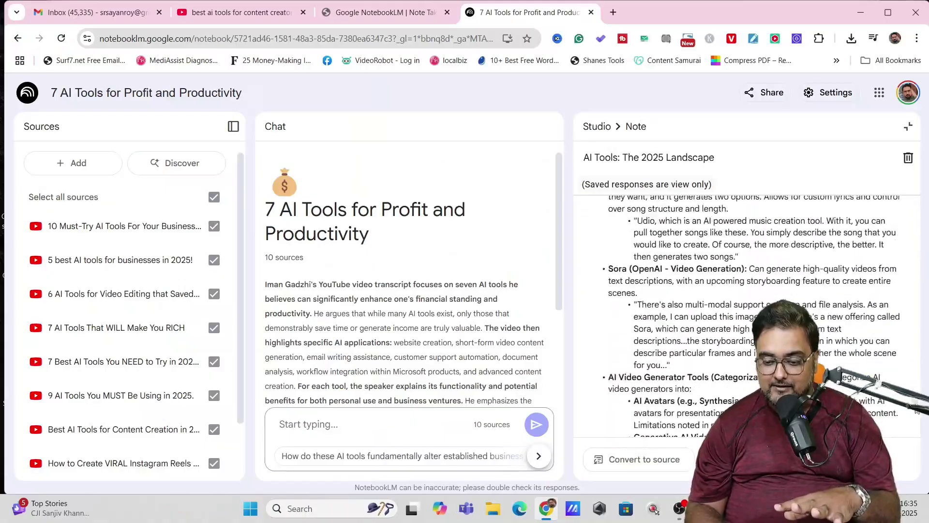
pyautogui.moveTo(916, 411); pyautogui.dragTo(920, 203)
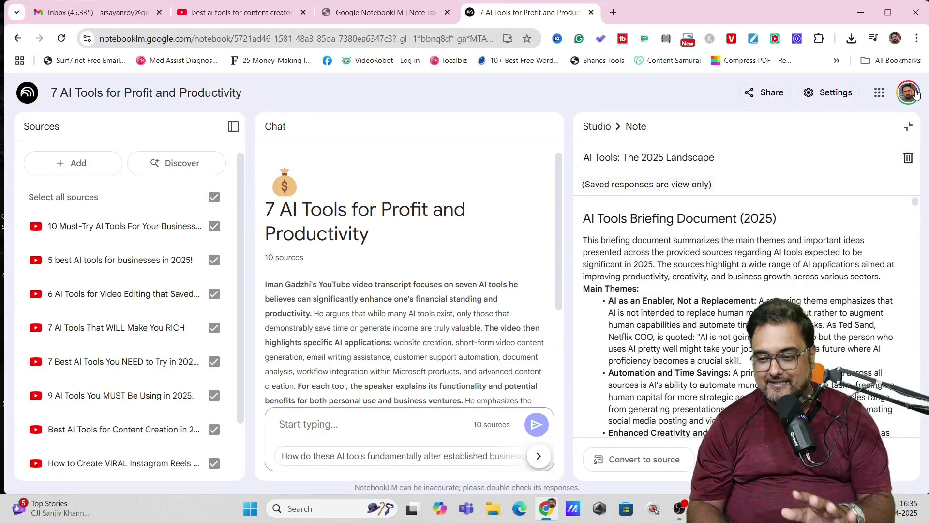
pyautogui.click(909, 128)
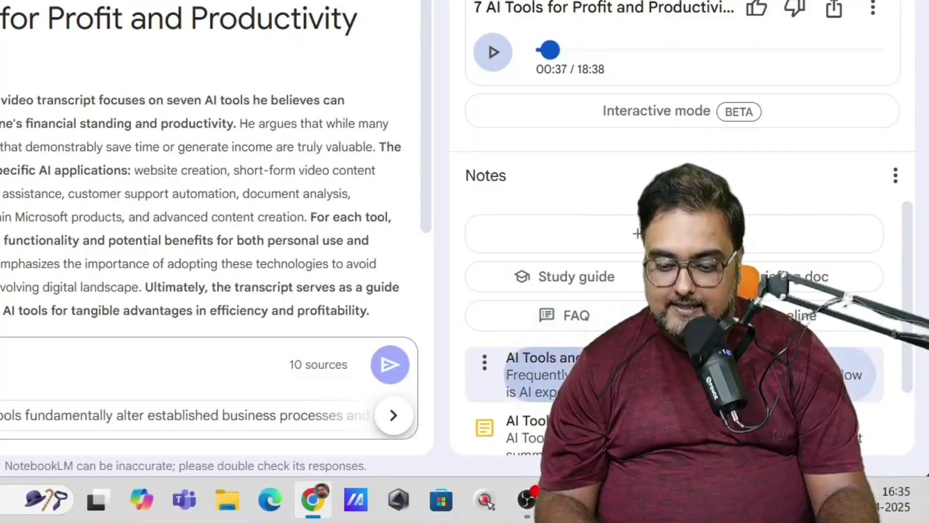
# - Read through the questions in the finished FAQ note on AI tools in 2025
pyautogui.click(687, 426)
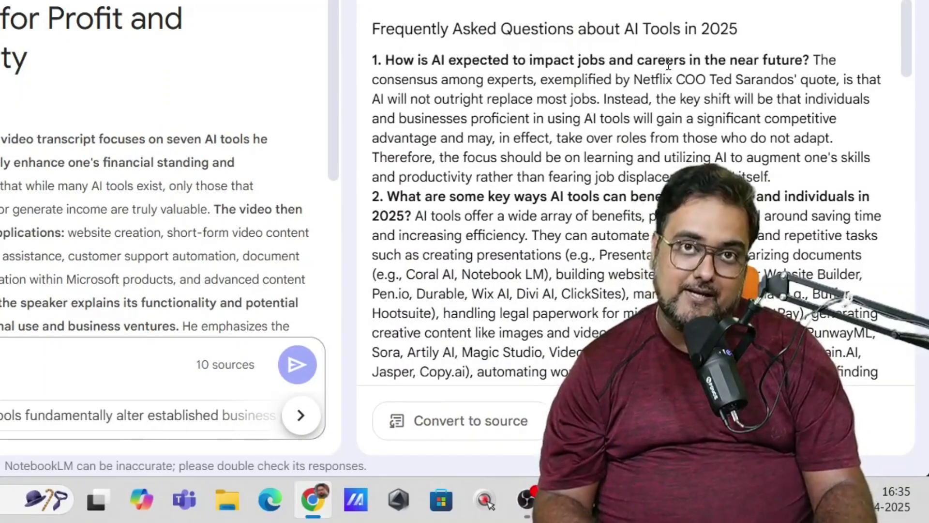
pyautogui.scroll(-2, 908, 21)
pyautogui.scroll(-1, 913, 48)
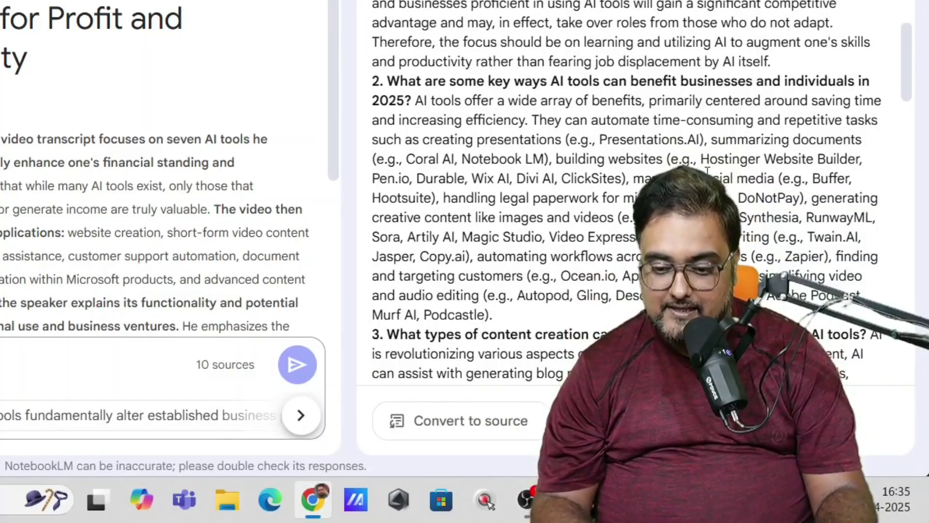
pyautogui.scroll(-5, 913, 87)
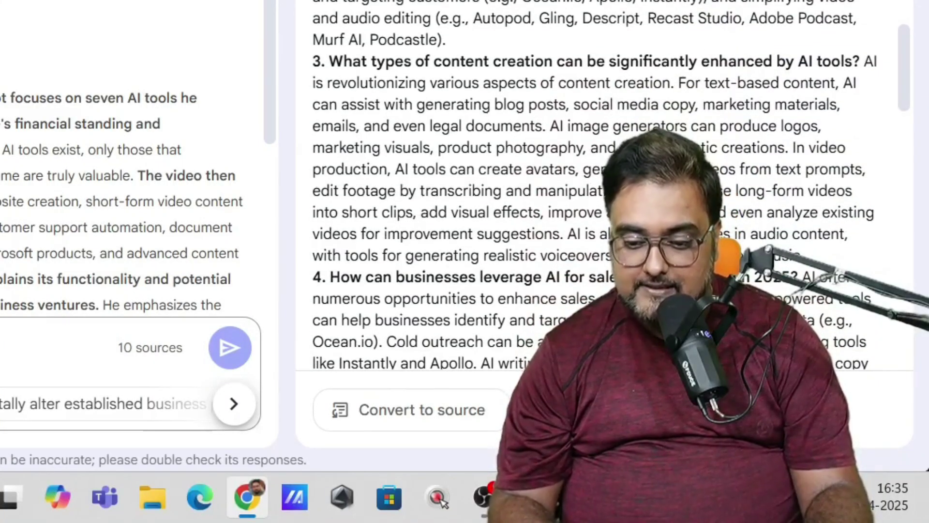
pyautogui.moveTo(908, 77); pyautogui.dragTo(888, 1)
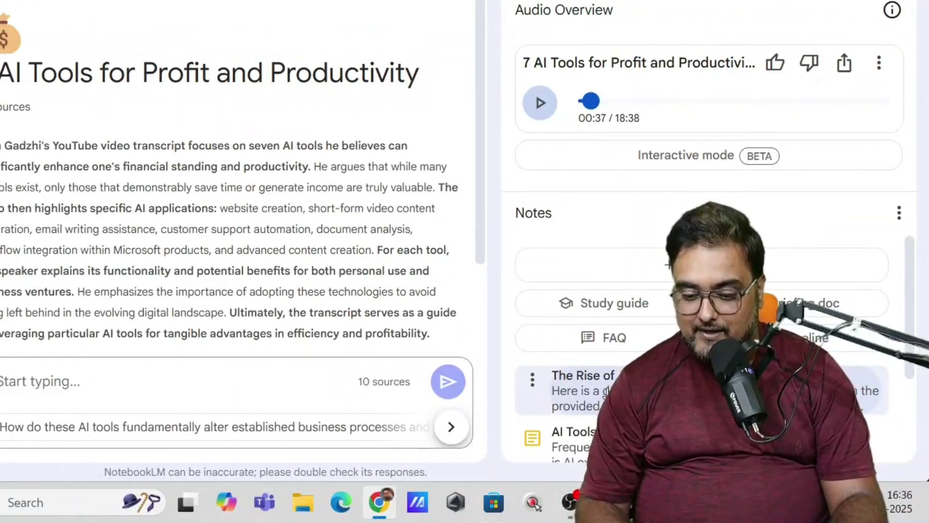
pyautogui.click(608, 390)
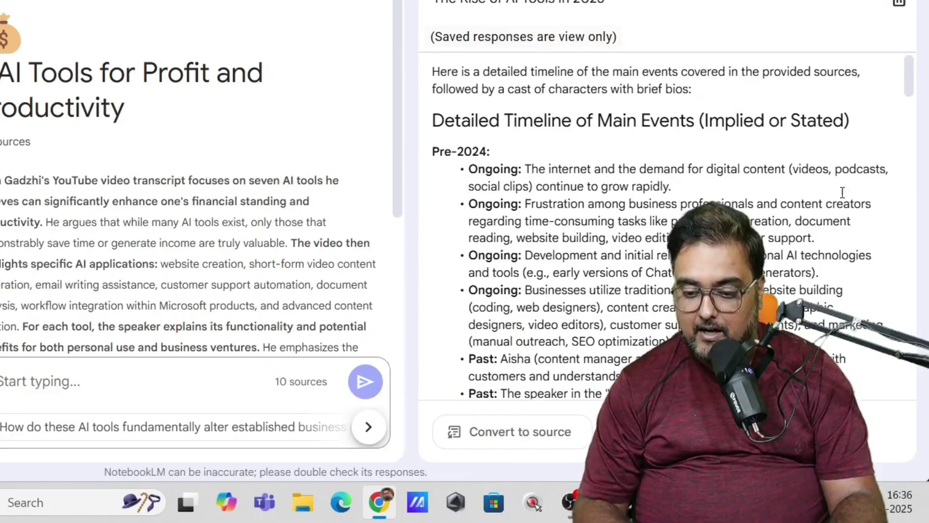
pyautogui.moveTo(907, 76); pyautogui.dragTo(892, 379)
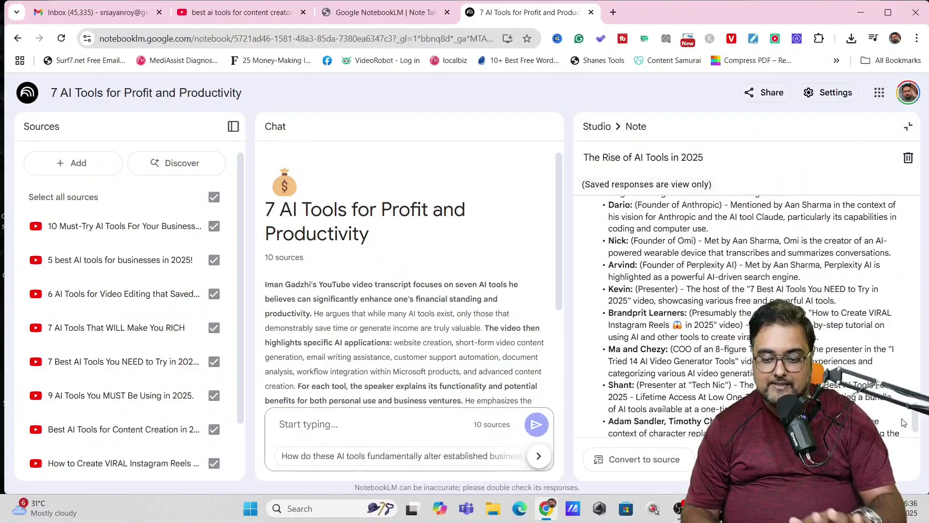
pyautogui.moveTo(903, 423); pyautogui.dragTo(916, 187)
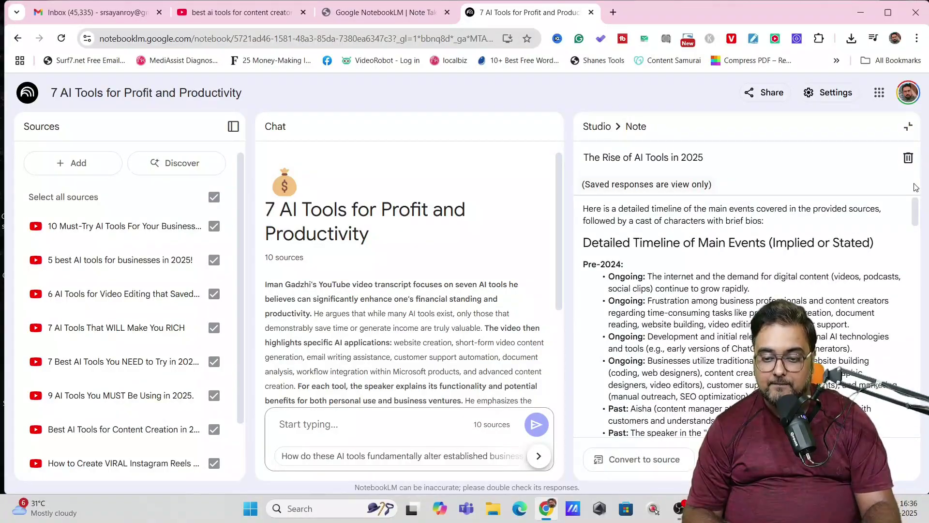
pyautogui.click(907, 127)
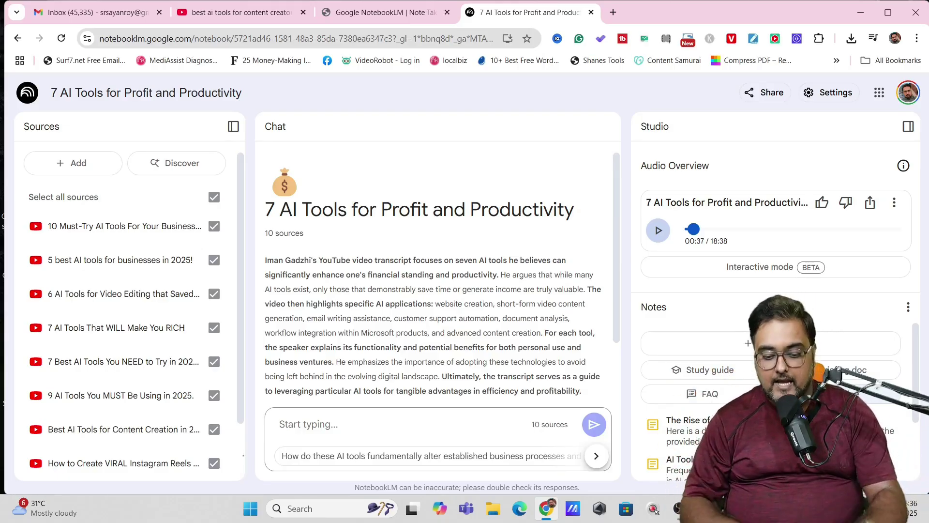
# - Ask the chat 'which tools are recommended for creating avatar videos?'
pyautogui.click(295, 426)
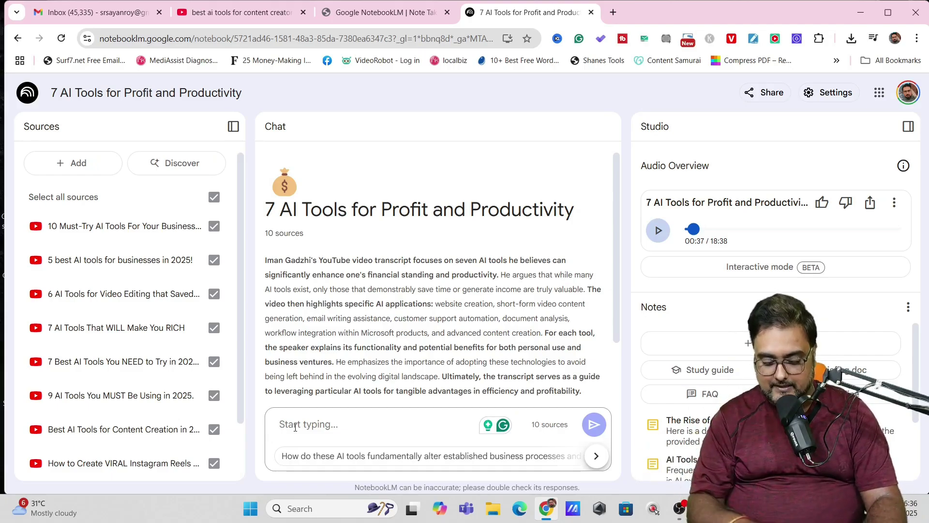
pyautogui.write('which tools are recommended for creating avatar videos')
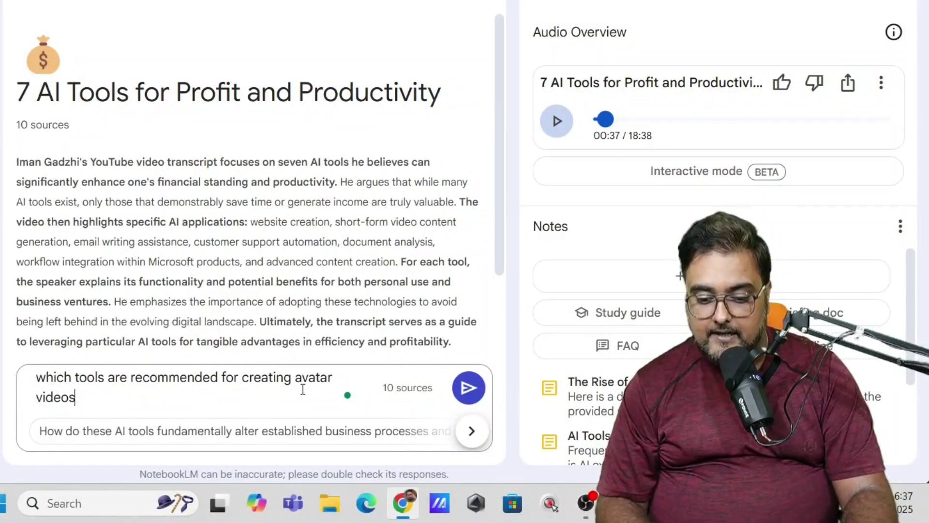
pyautogui.write('?')
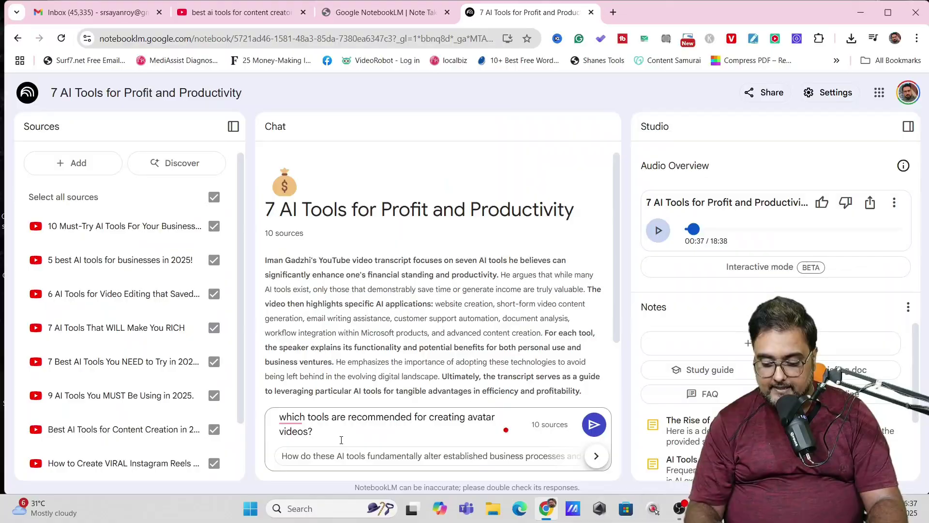
pyautogui.press('Return')
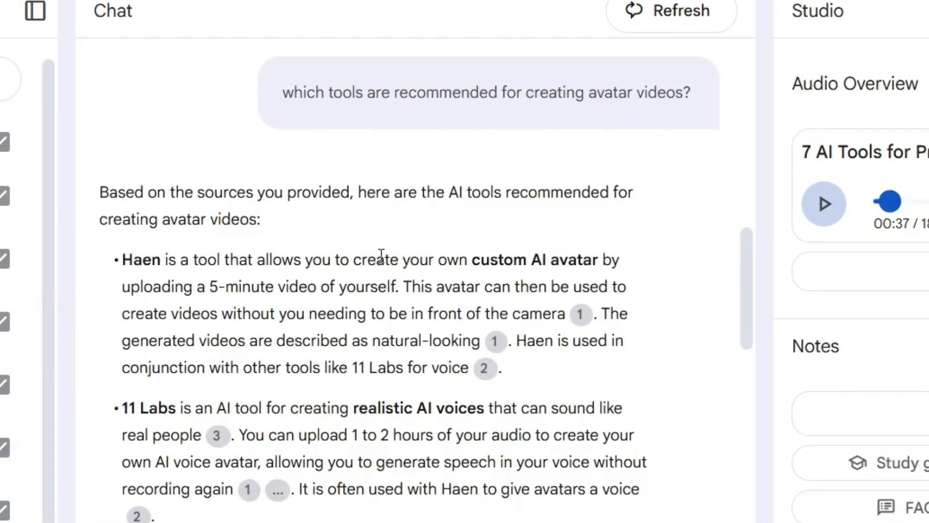
pyautogui.moveTo(746, 260); pyautogui.dragTo(751, 331)
pyautogui.scroll(3, 751, 330)
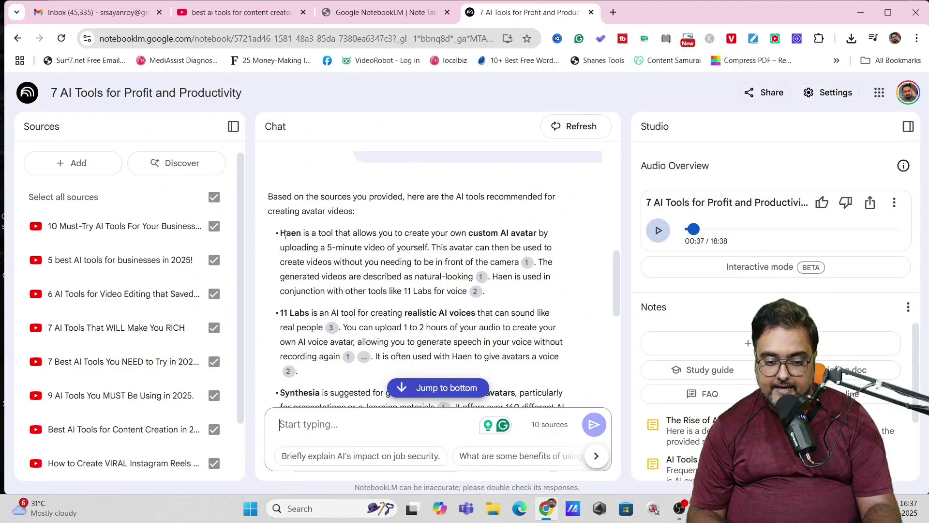
pyautogui.moveTo(283, 174); pyautogui.dragTo(354, 174)
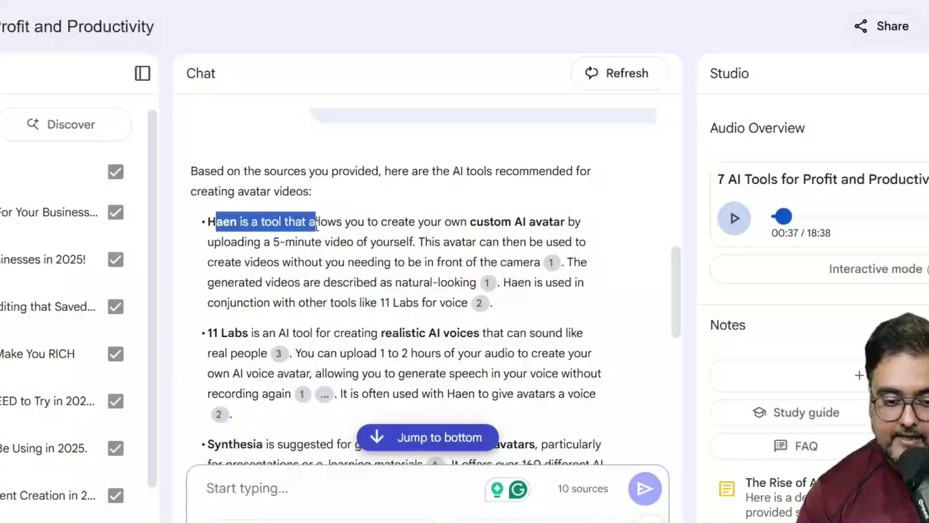
pyautogui.moveTo(317, 225); pyautogui.dragTo(427, 243)
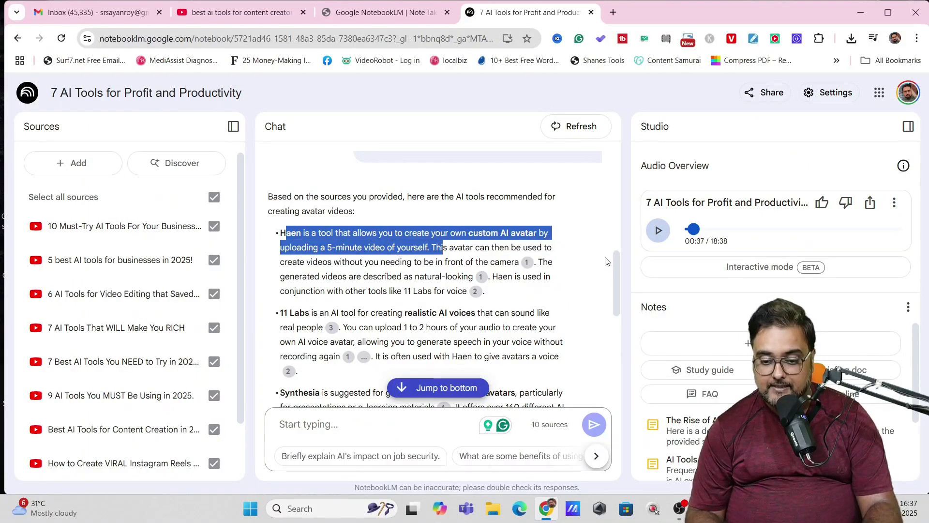
pyautogui.scroll(-3, 747, 309)
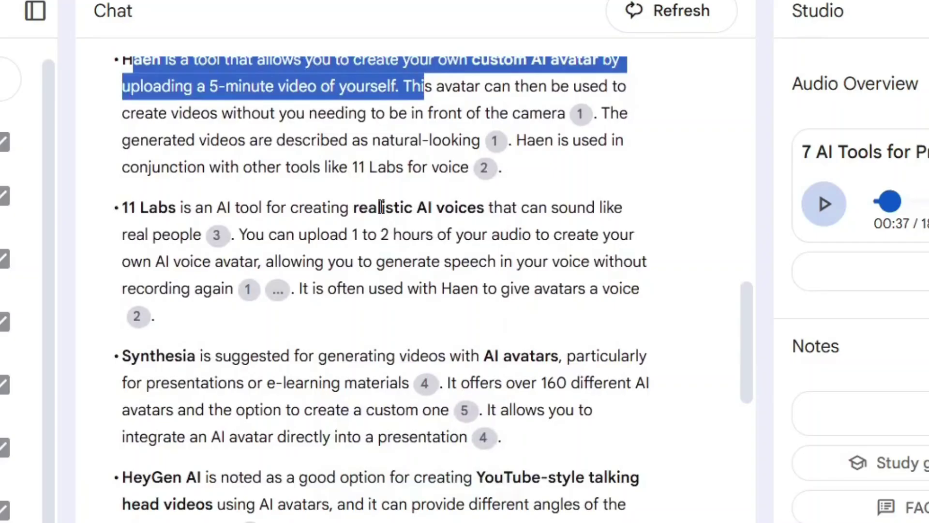
pyautogui.moveTo(381, 207); pyautogui.dragTo(524, 213)
pyautogui.click(524, 213)
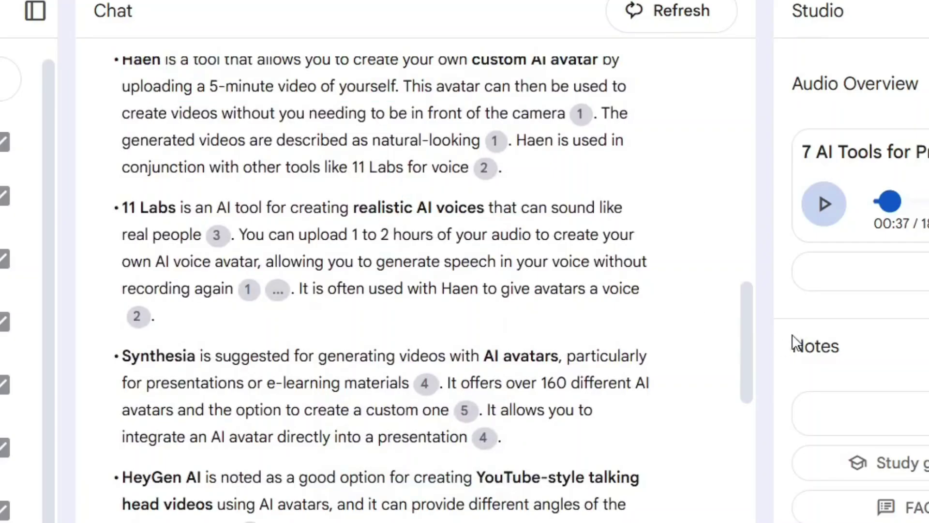
pyautogui.scroll(-3, 747, 339)
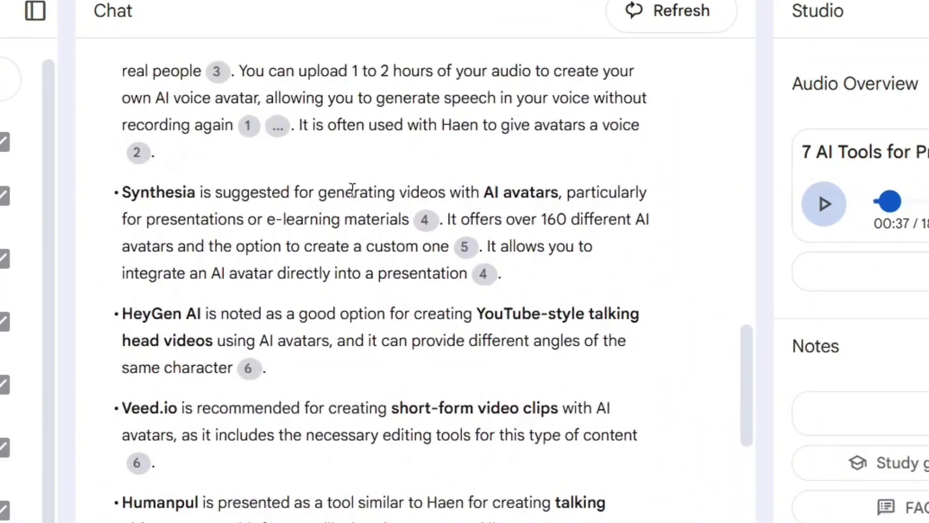
pyautogui.moveTo(355, 192); pyautogui.dragTo(604, 189)
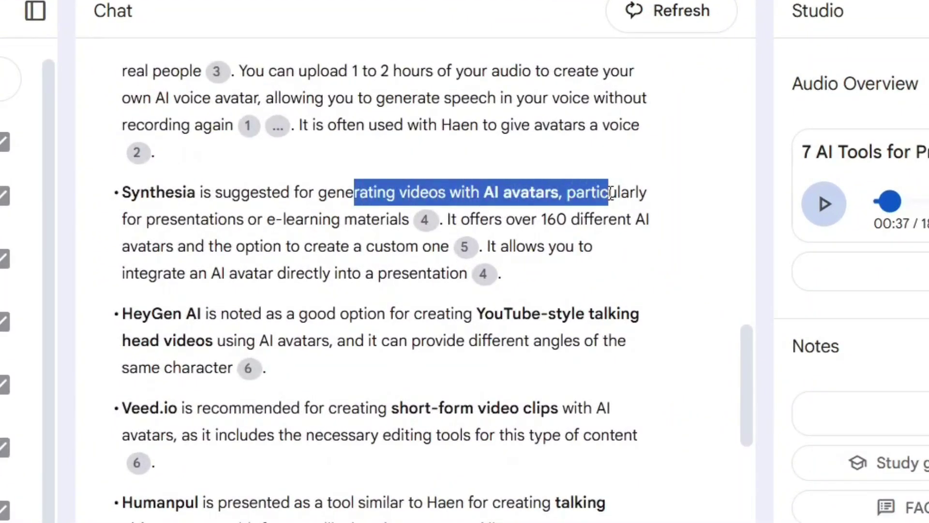
pyautogui.moveTo(542, 219); pyautogui.dragTo(655, 226)
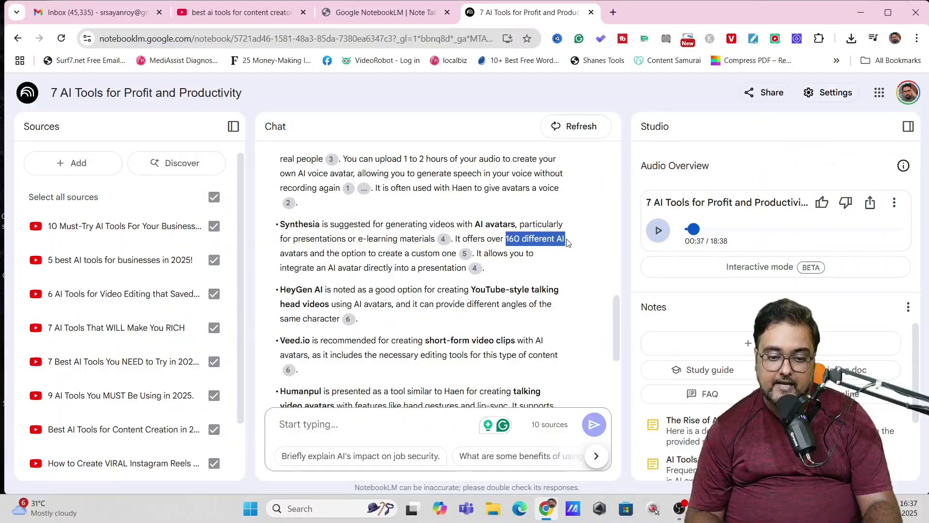
pyautogui.scroll(-1, 615, 302)
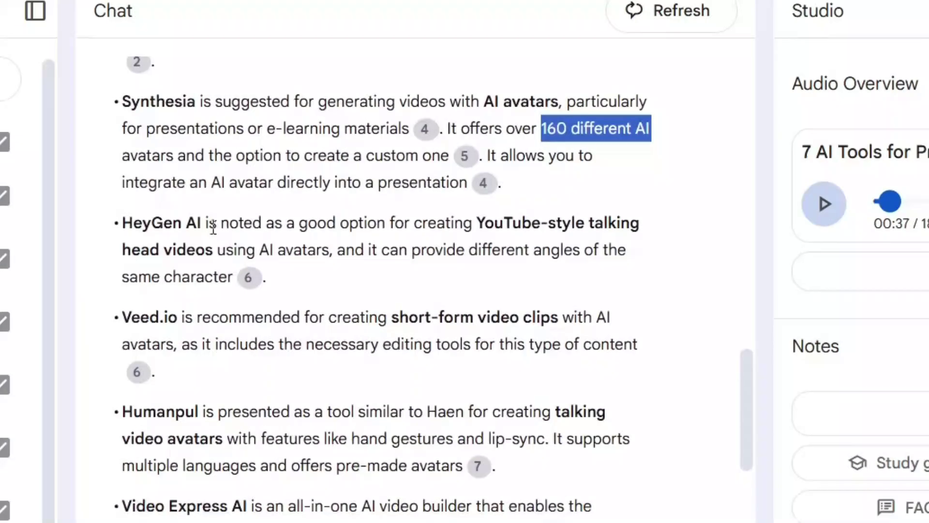
pyautogui.moveTo(309, 238); pyautogui.dragTo(217, 261)
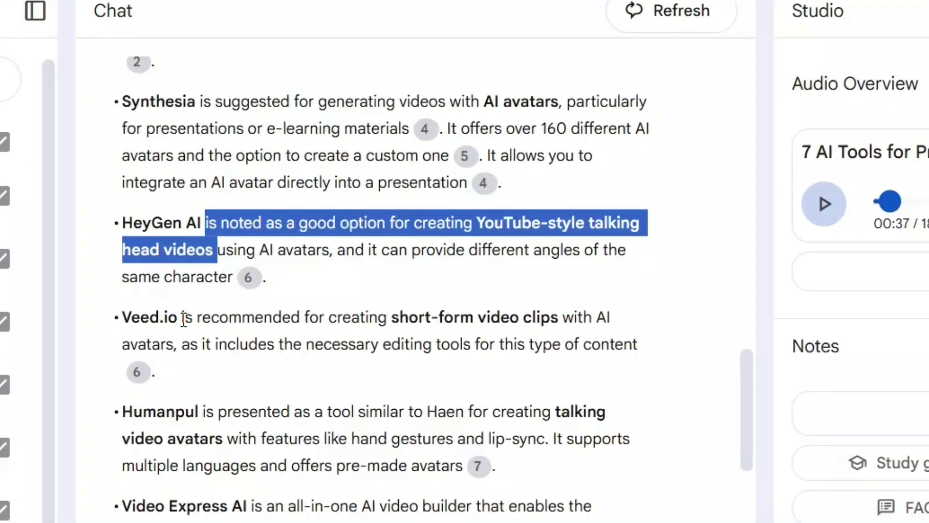
pyautogui.moveTo(312, 291); pyautogui.dragTo(499, 293)
pyautogui.moveTo(528, 322); pyautogui.dragTo(544, 324)
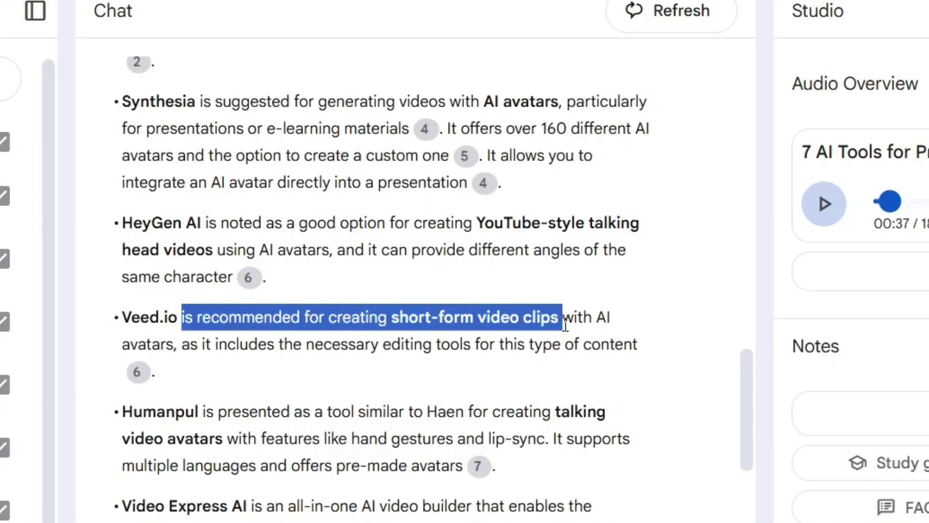
pyautogui.click(565, 324)
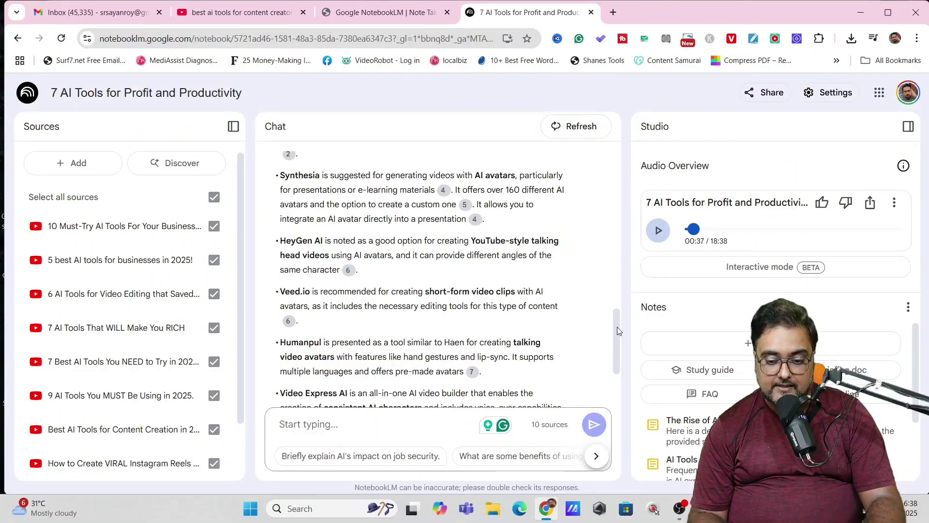
pyautogui.scroll(-2, 617, 326)
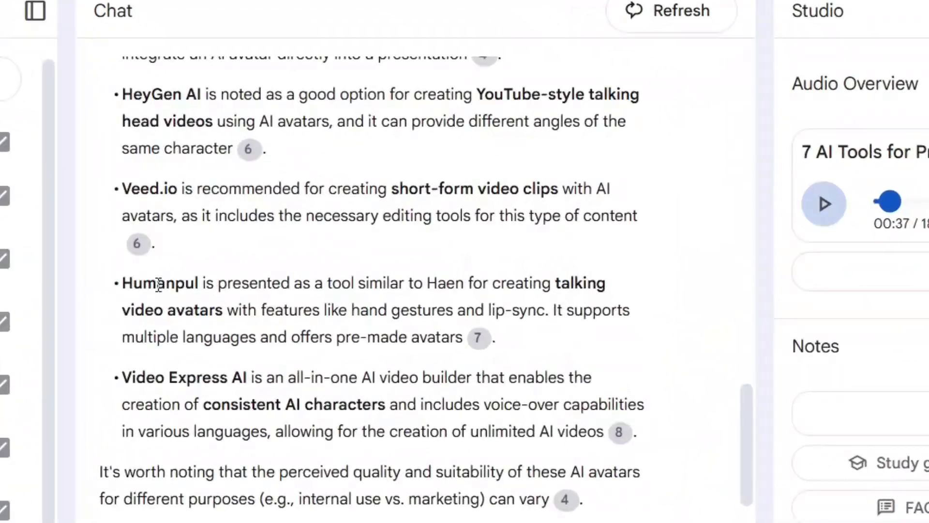
pyautogui.moveTo(298, 274); pyautogui.dragTo(404, 280)
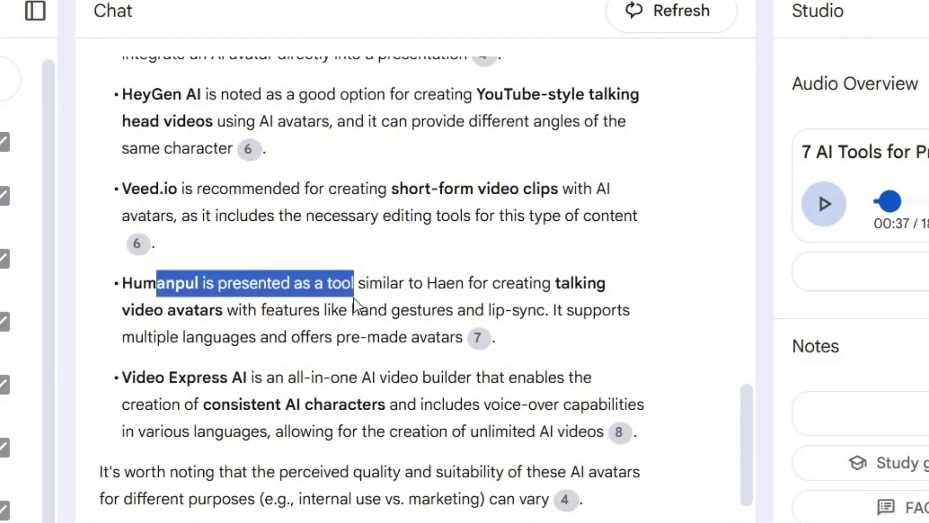
pyautogui.click(354, 297)
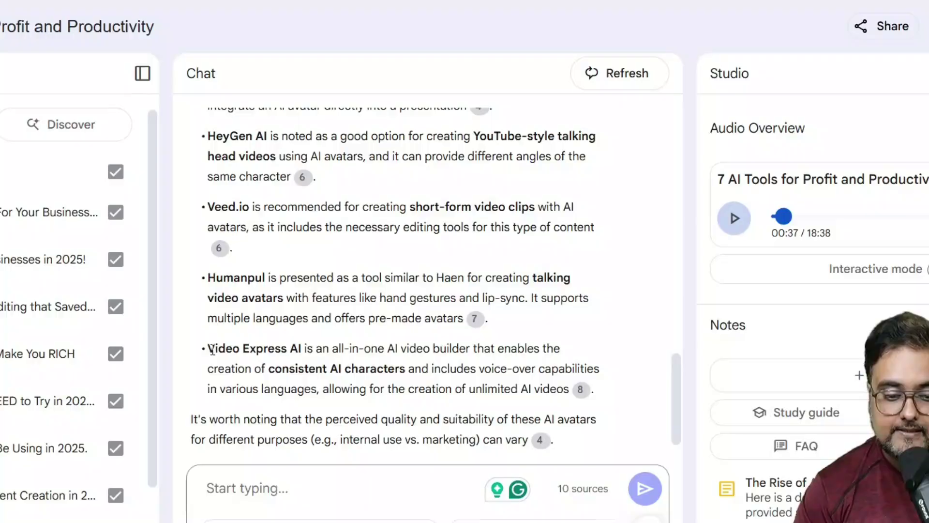
pyautogui.moveTo(280, 324); pyautogui.dragTo(366, 323)
pyautogui.moveTo(204, 412); pyautogui.dragTo(401, 411)
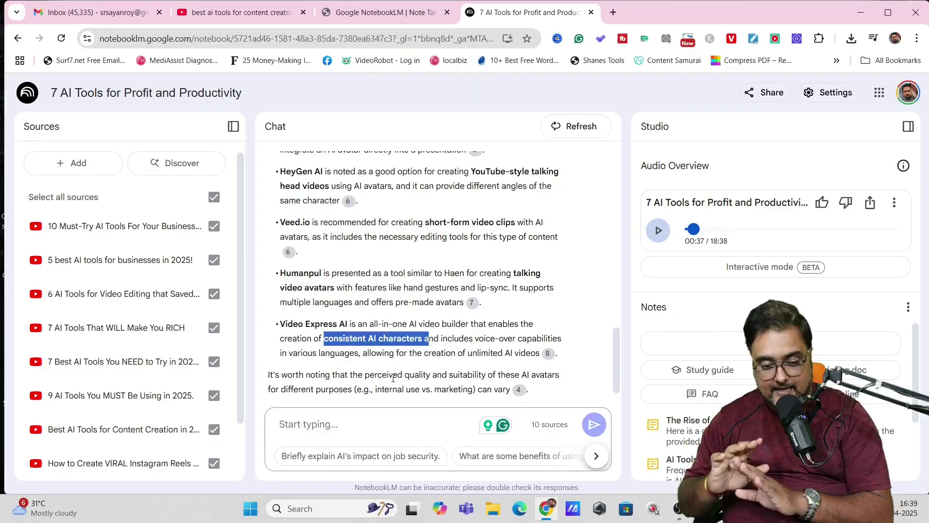
# - Ask 'what are the best voiceover ai tools?' and read the ElevenLabs and Murf AI answer
pyautogui.click(322, 424)
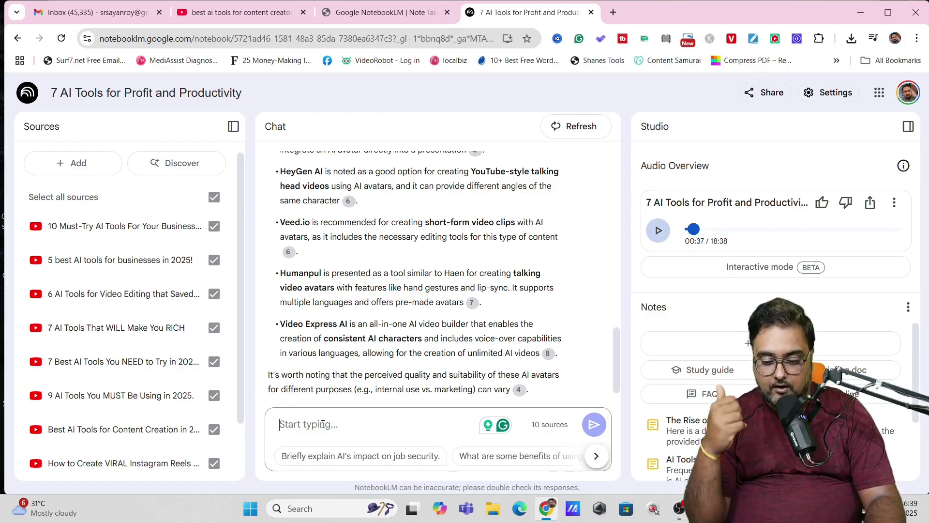
pyautogui.write('what are the best voiceover ai tools?')
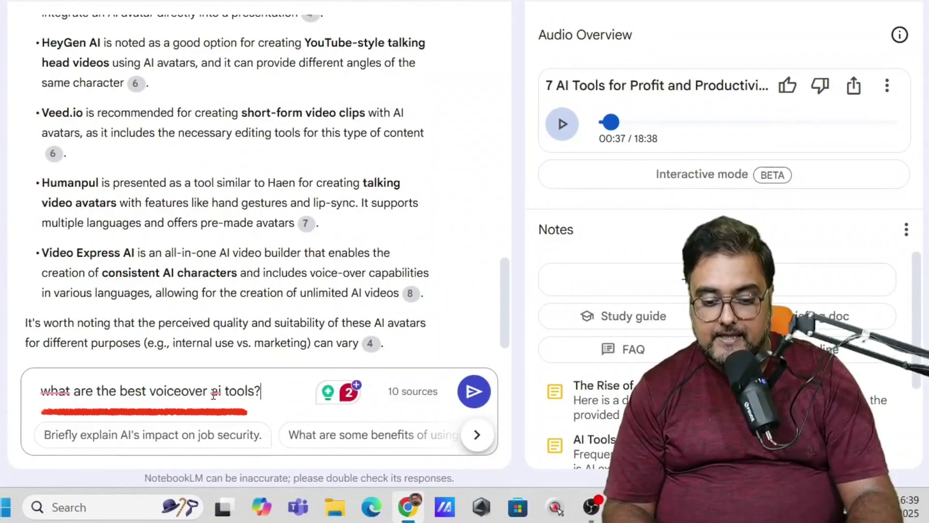
pyautogui.press('Return')
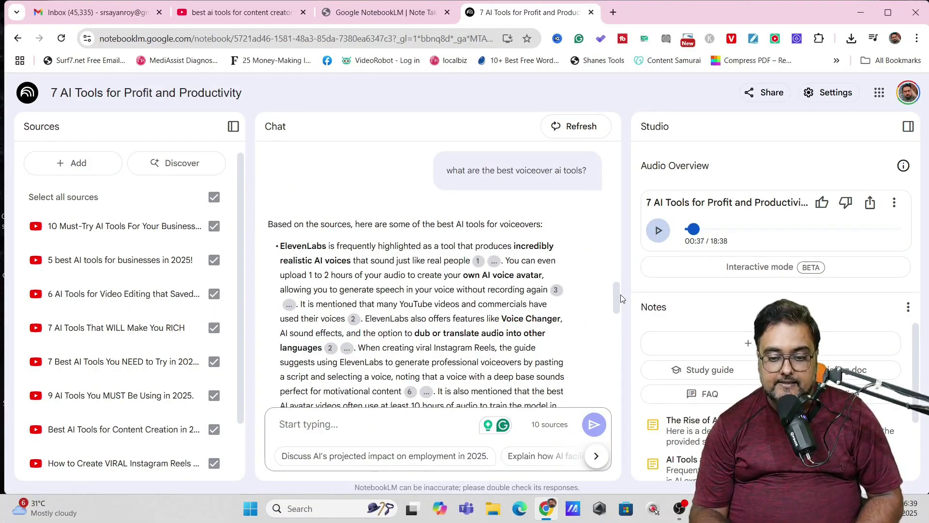
pyautogui.moveTo(617, 295); pyautogui.dragTo(619, 331)
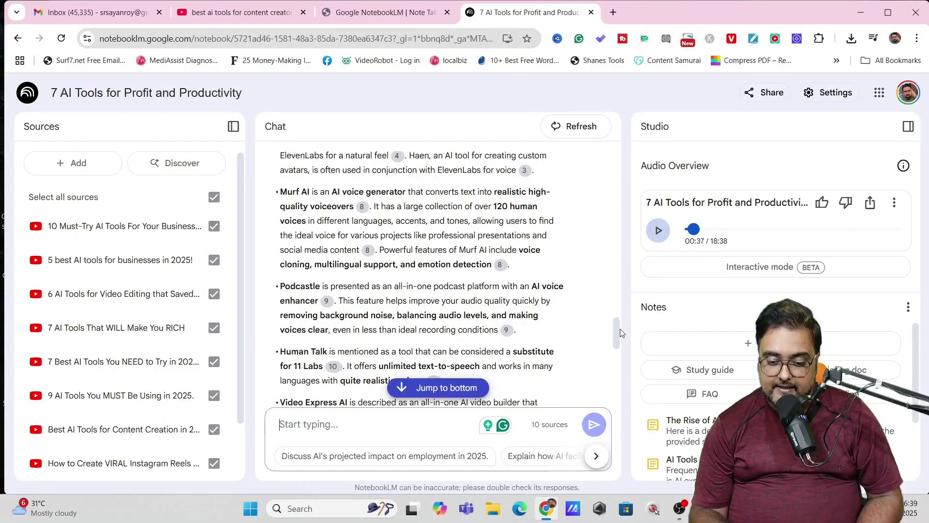
pyautogui.moveTo(750, 385); pyautogui.dragTo(750, 408)
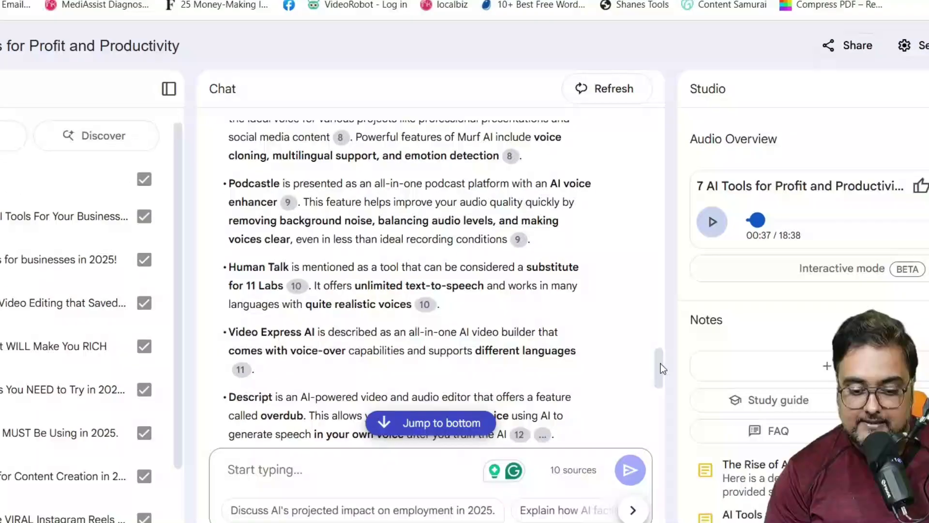
pyautogui.moveTo(617, 347); pyautogui.dragTo(616, 362)
pyautogui.moveTo(746, 449); pyautogui.dragTo(739, 504)
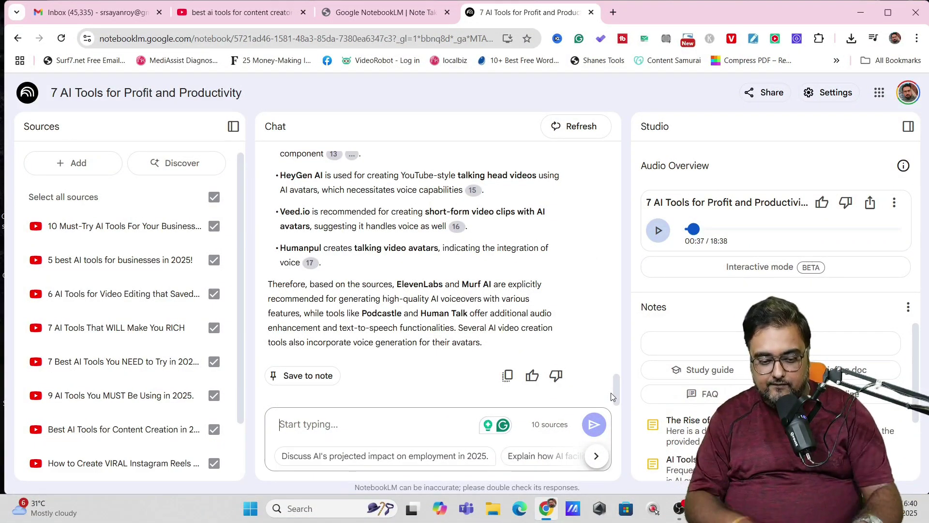
# - Ask 'please list 3 best image to video creating ai tools' and read the numbered answer
pyautogui.click(331, 425)
pyautogui.write('please list 3 best image to video creating ai tools')
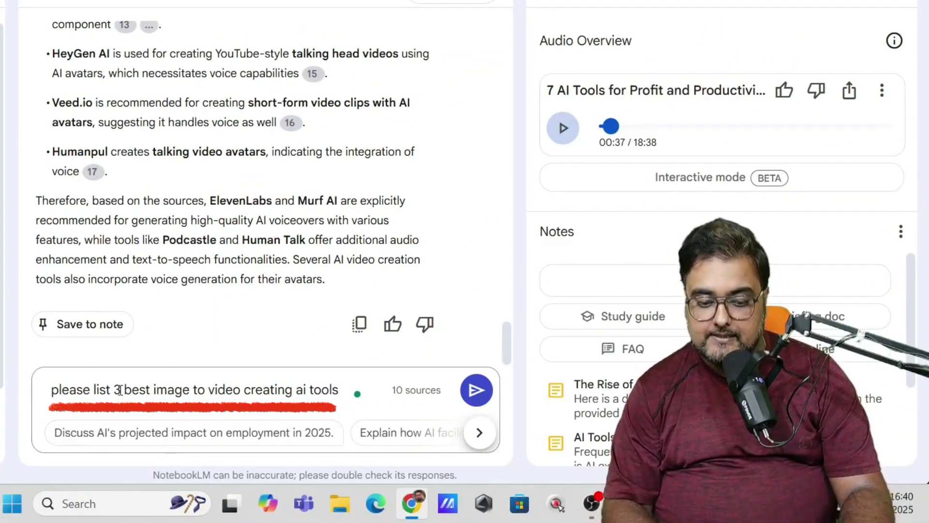
pyautogui.click(274, 390)
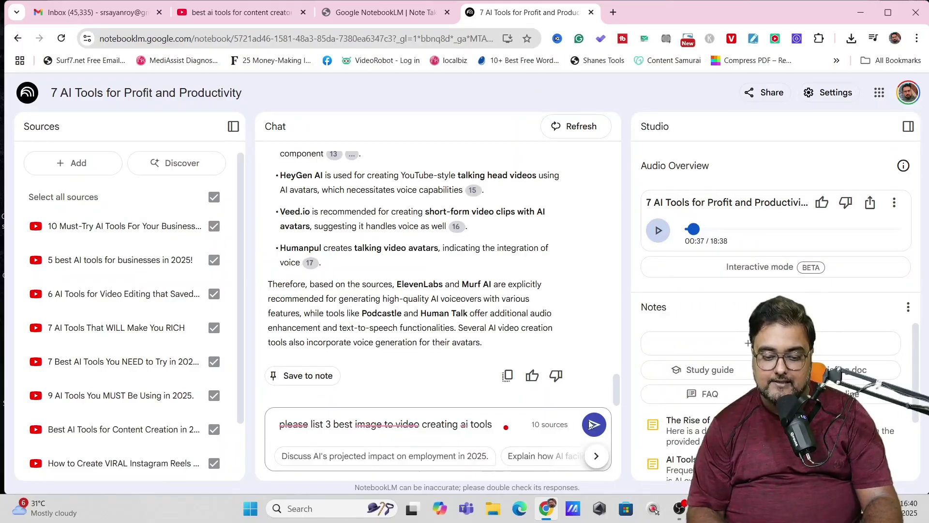
pyautogui.click(477, 390)
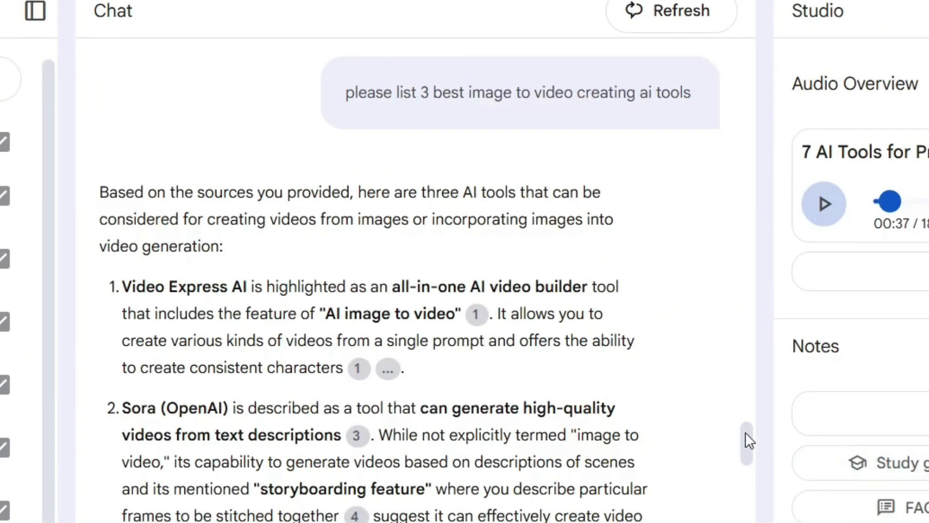
pyautogui.moveTo(746, 432); pyautogui.dragTo(756, 471)
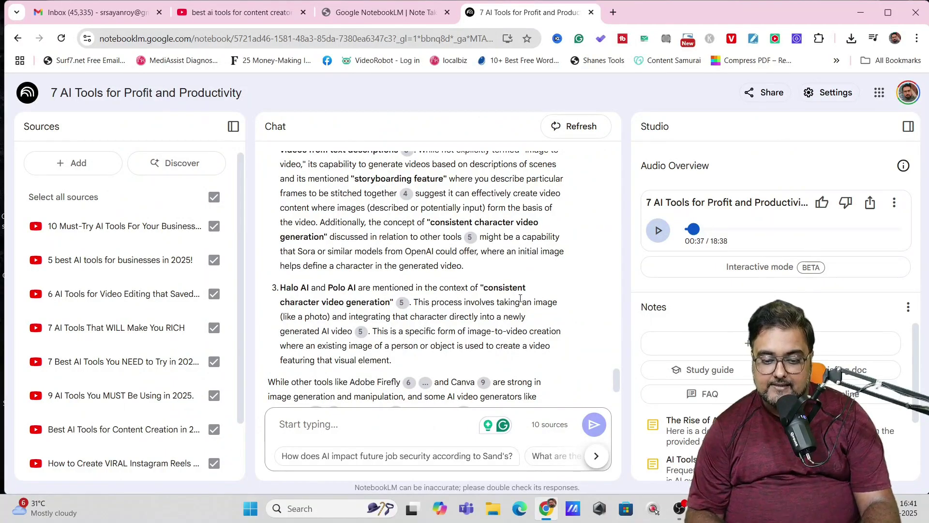
pyautogui.doubleClick(505, 288)
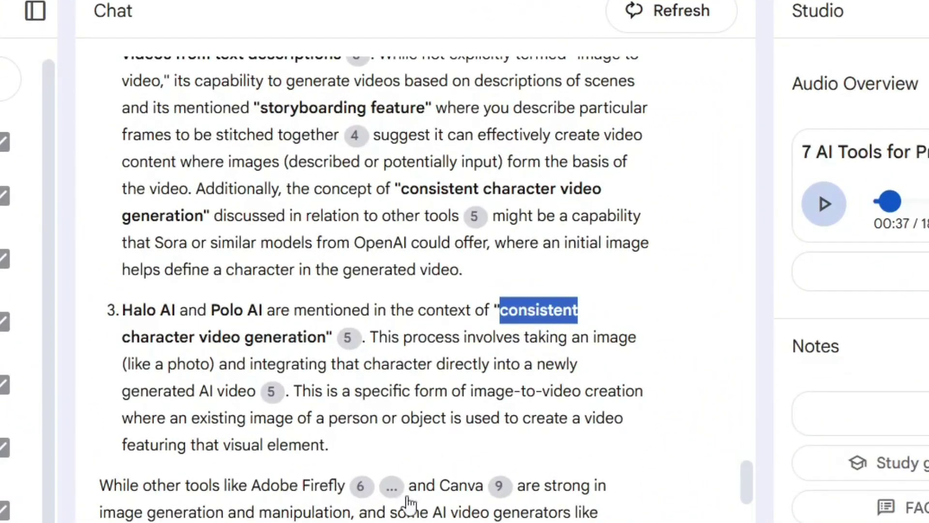
pyautogui.moveTo(748, 469); pyautogui.dragTo(747, 488)
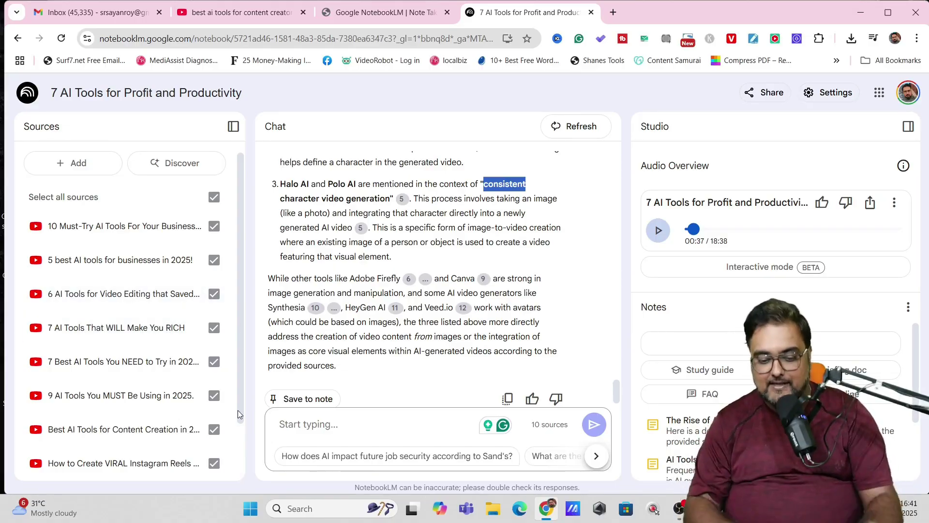
# - Ask 'how i can learn java?' and read the reply saying the sources don't cover it
pyautogui.click(325, 426)
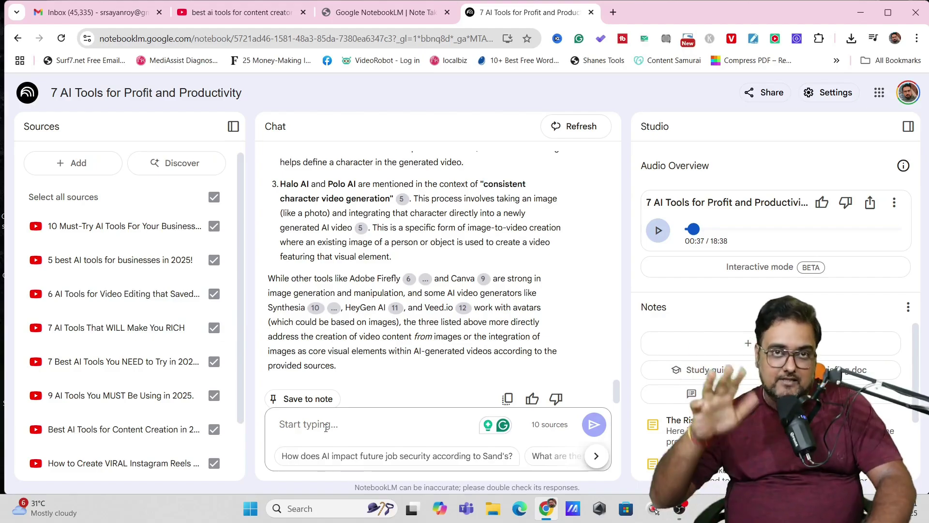
pyautogui.write('how i can learn java?')
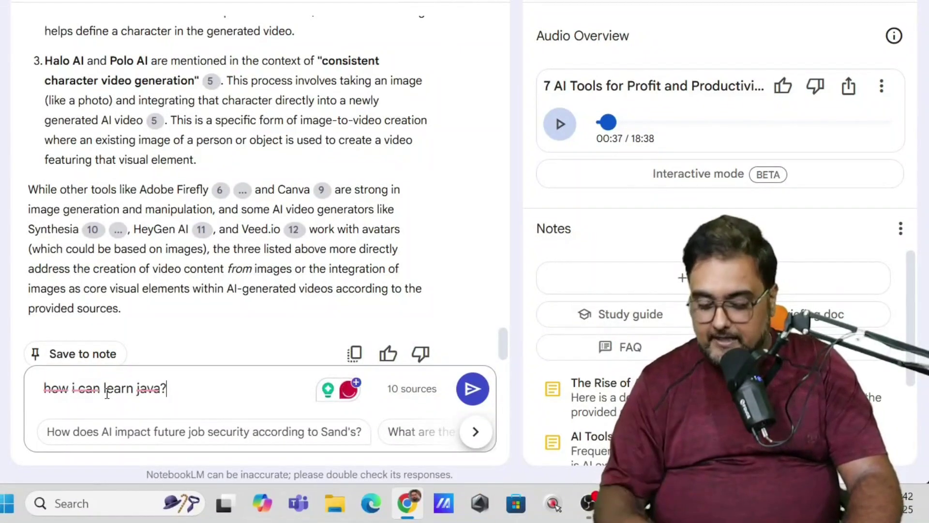
pyautogui.press('Return')
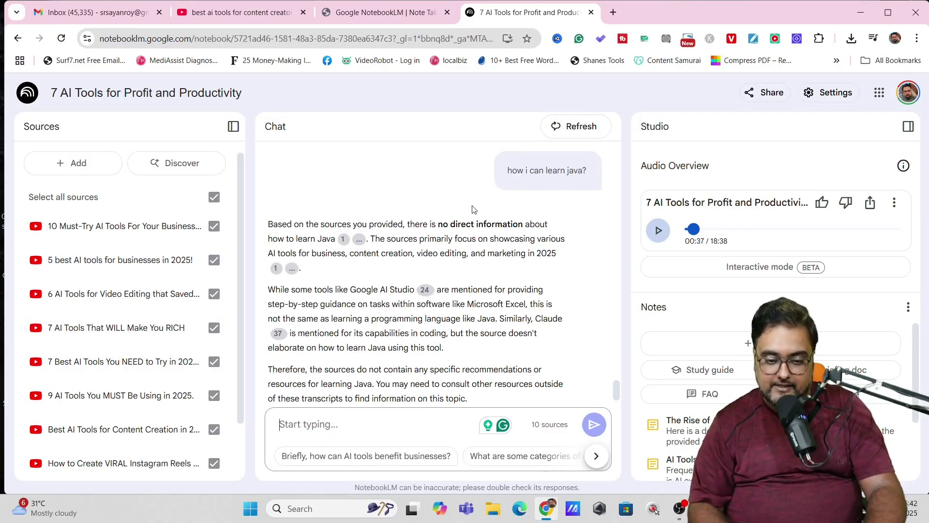
pyautogui.moveTo(270, 223); pyautogui.dragTo(516, 234)
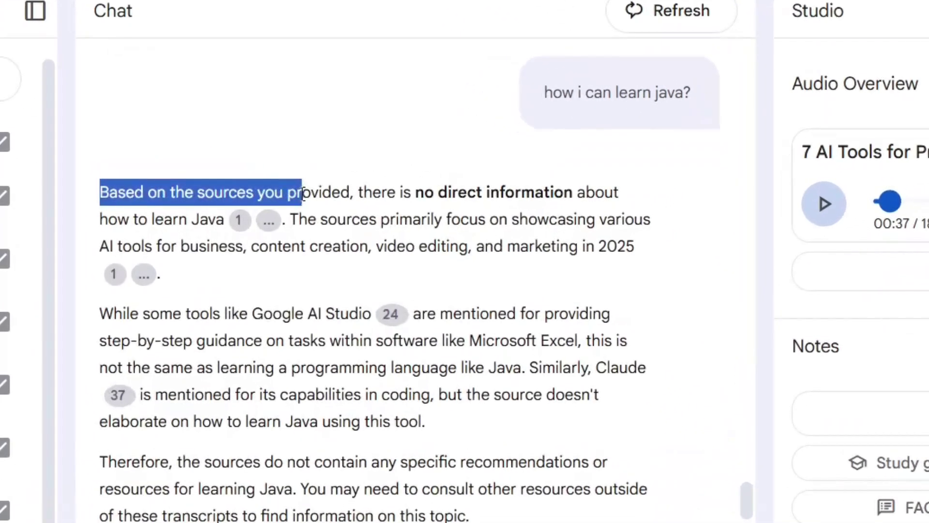
pyautogui.moveTo(561, 213); pyautogui.dragTo(658, 259)
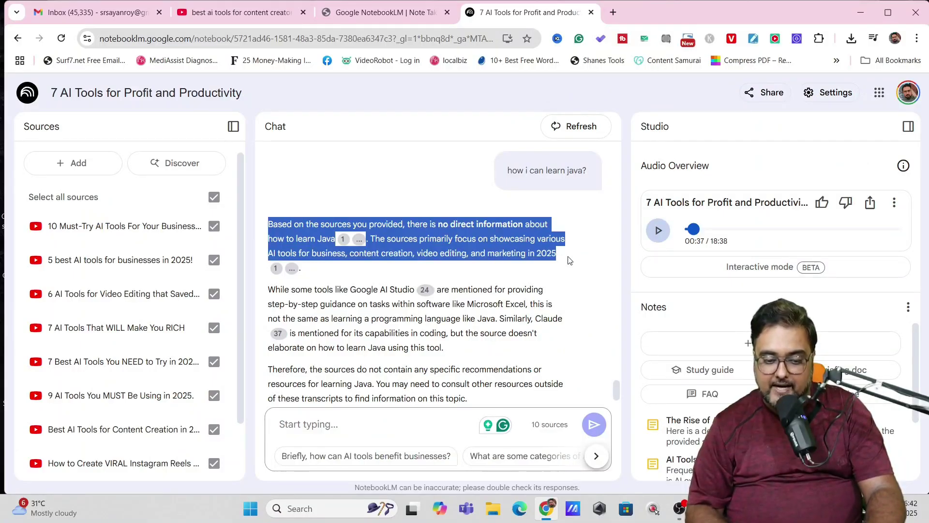
pyautogui.click(569, 260)
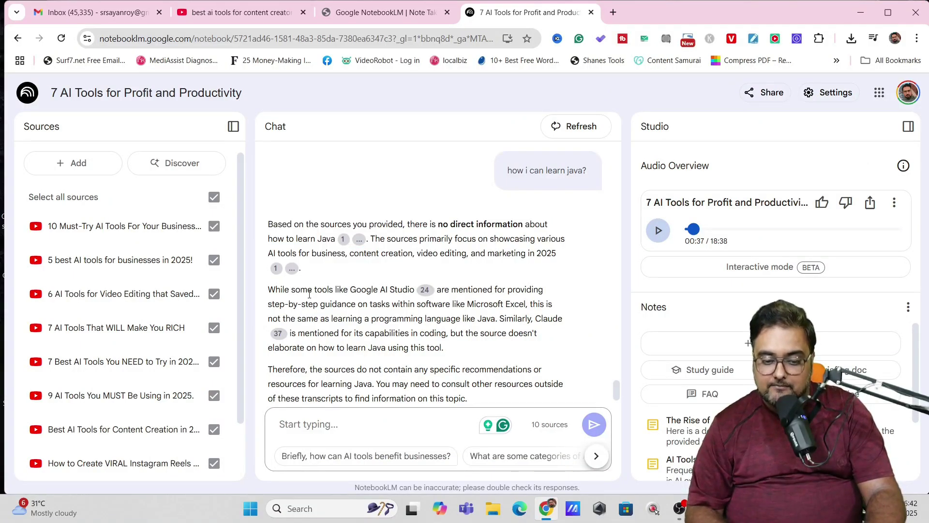